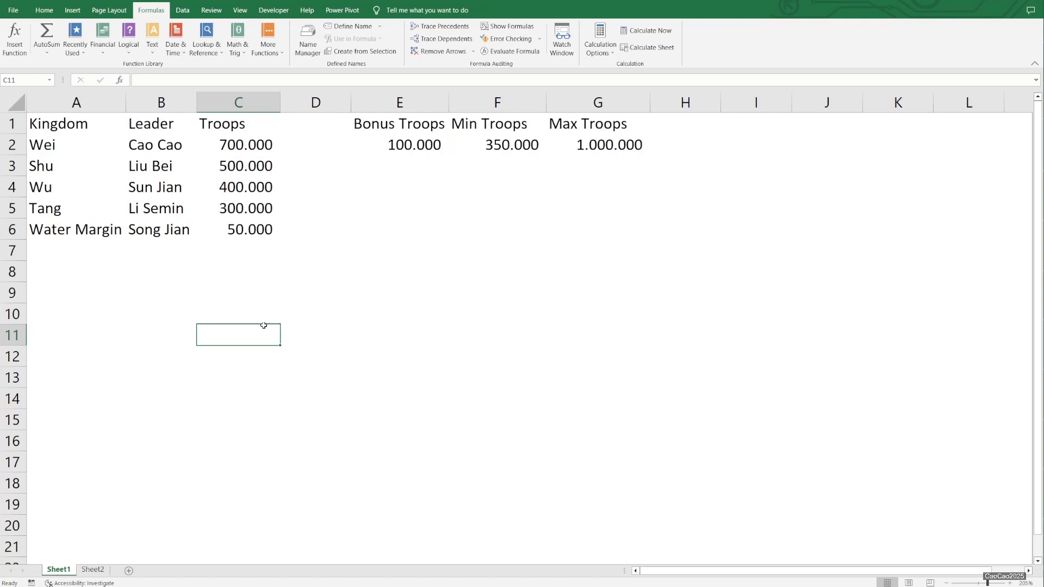
- Define the workbook name army_list for the kingdom table in A1:C6 on Sheet1
drag(69, 125, 256, 228)
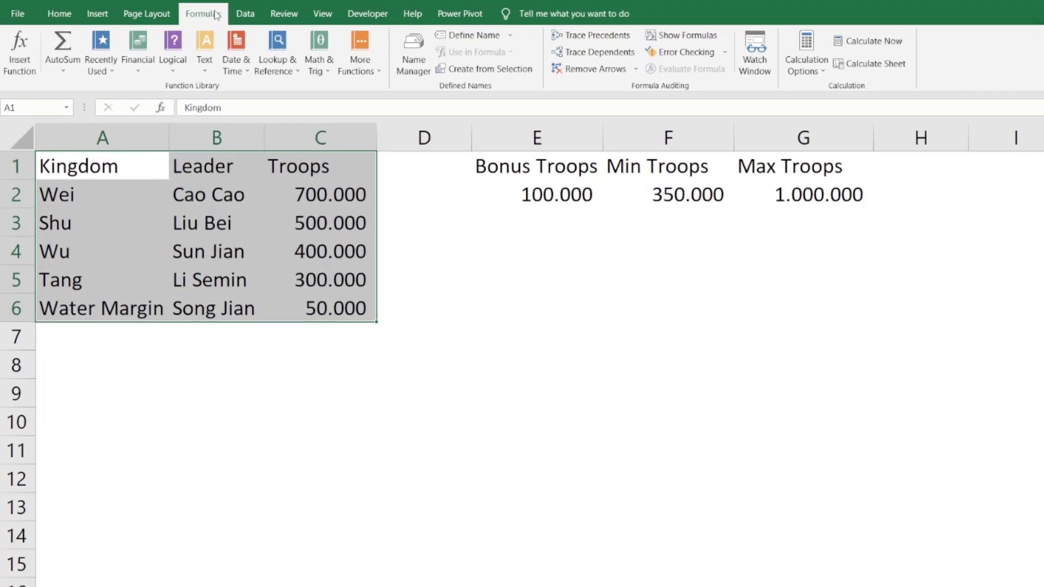
click(468, 35)
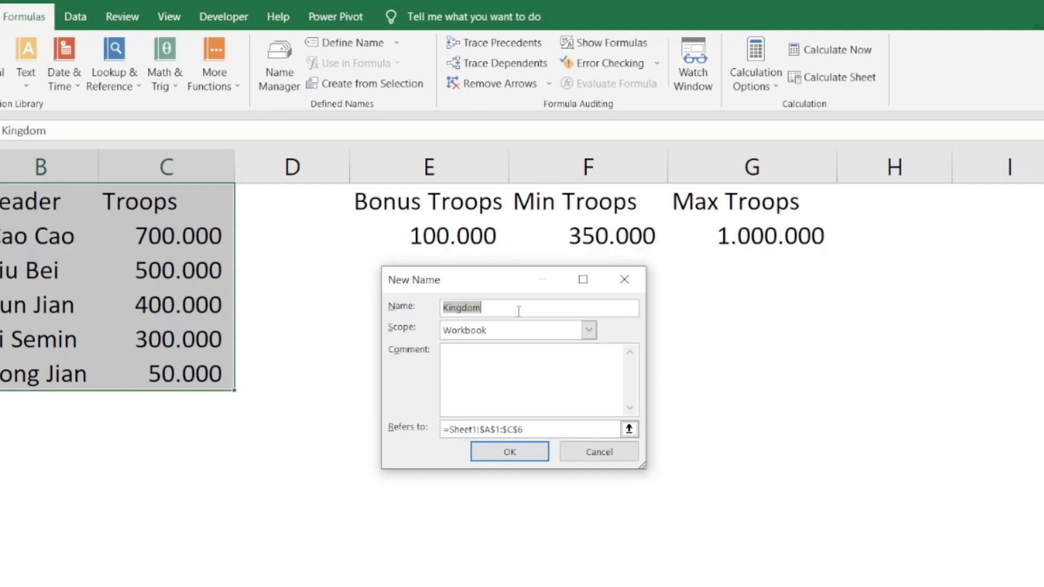
text(army_list)
click(510, 452)
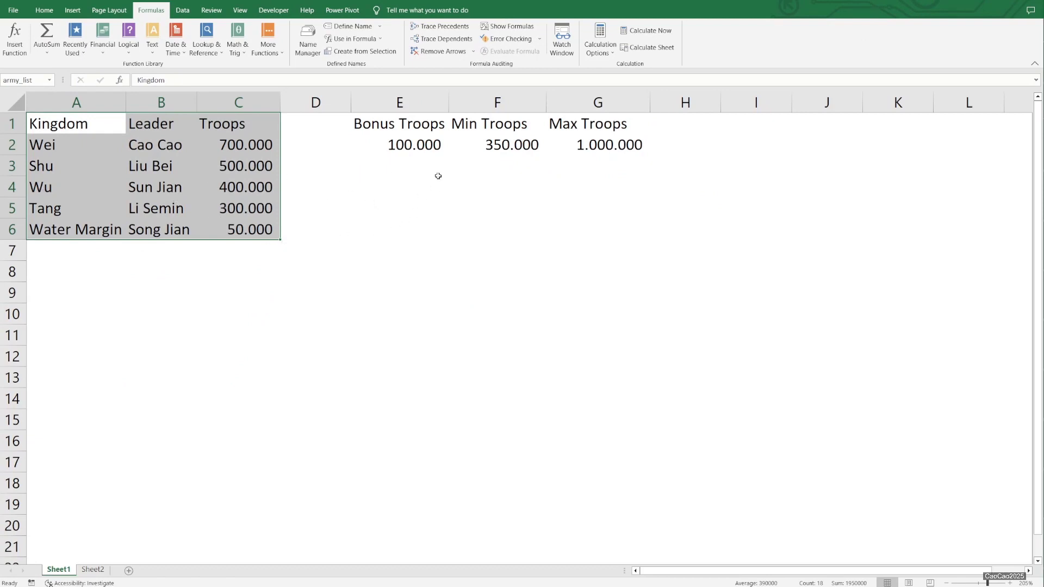
- Define the workbook name Bonus_Troops for cell E2
click(419, 143)
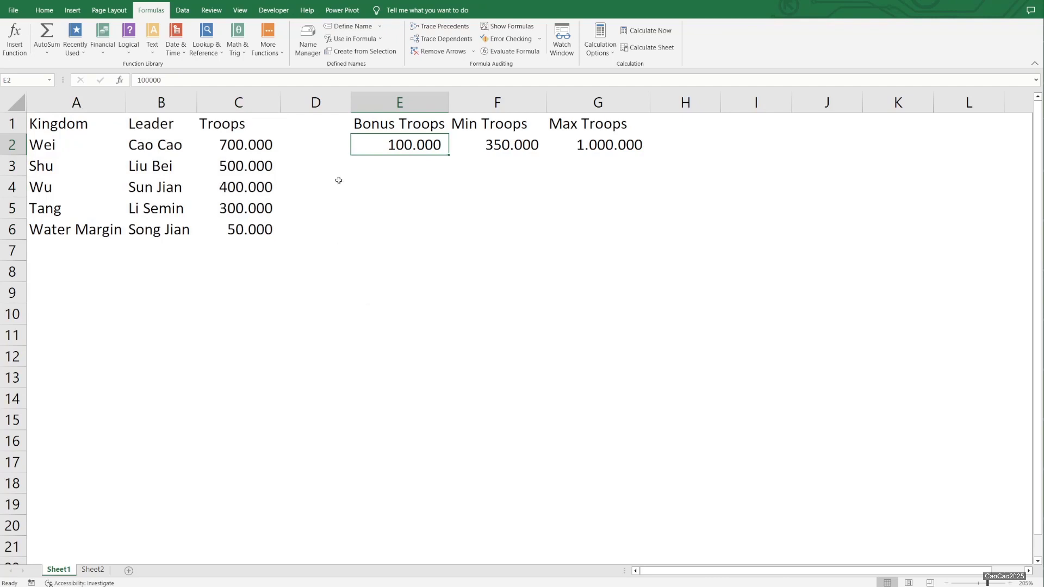
click(350, 26)
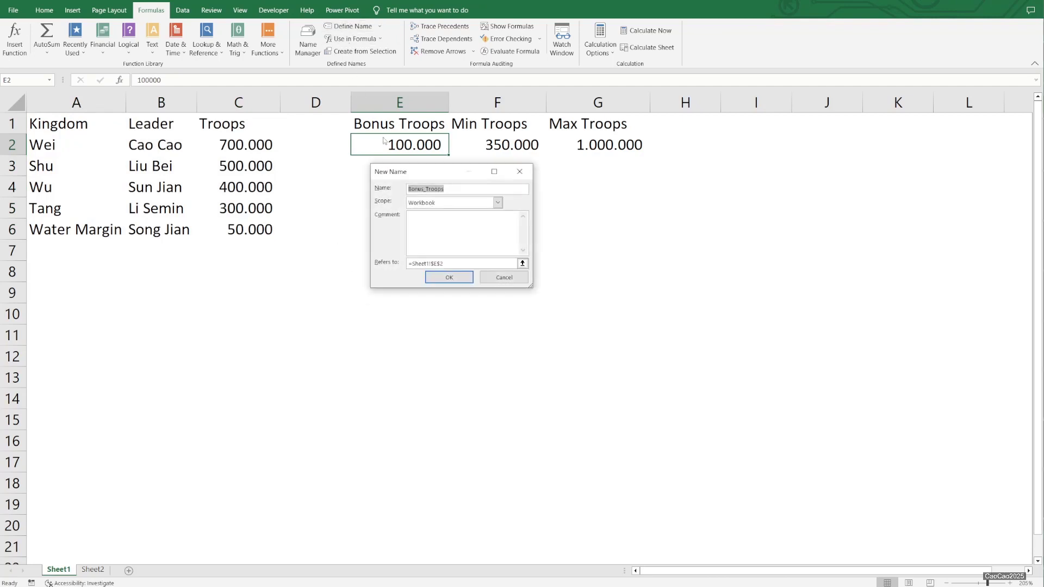
click(448, 276)
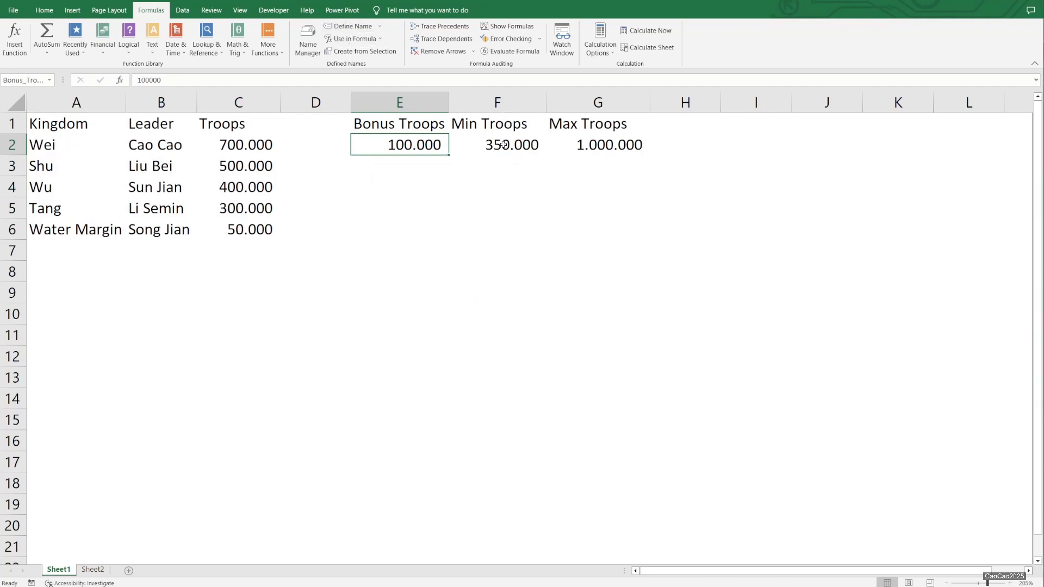
- Define the workbook names Min_Troops for cell F2 and Max_Troops for cell G2
click(503, 144)
click(363, 29)
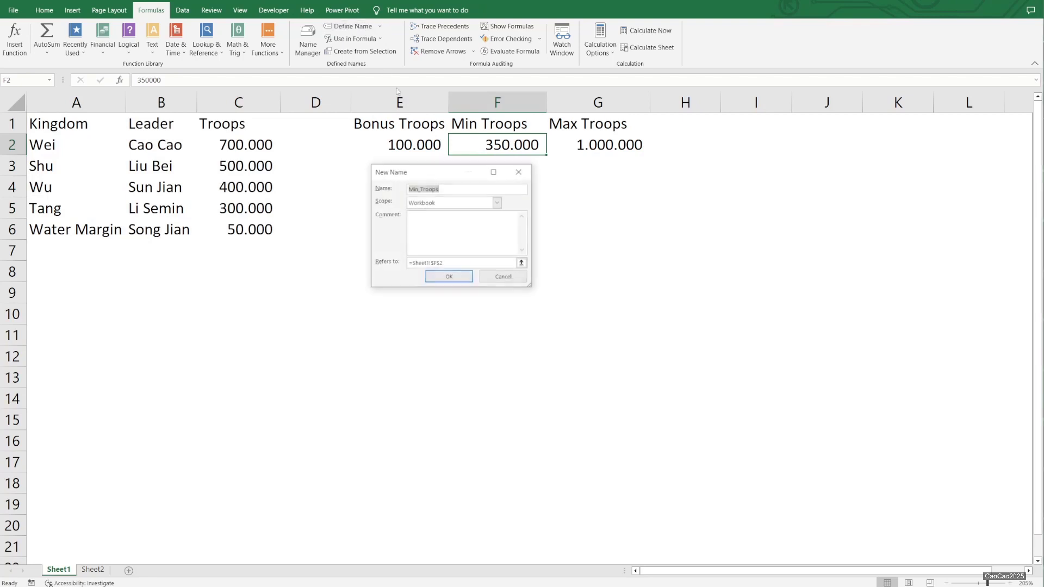
click(444, 278)
click(598, 145)
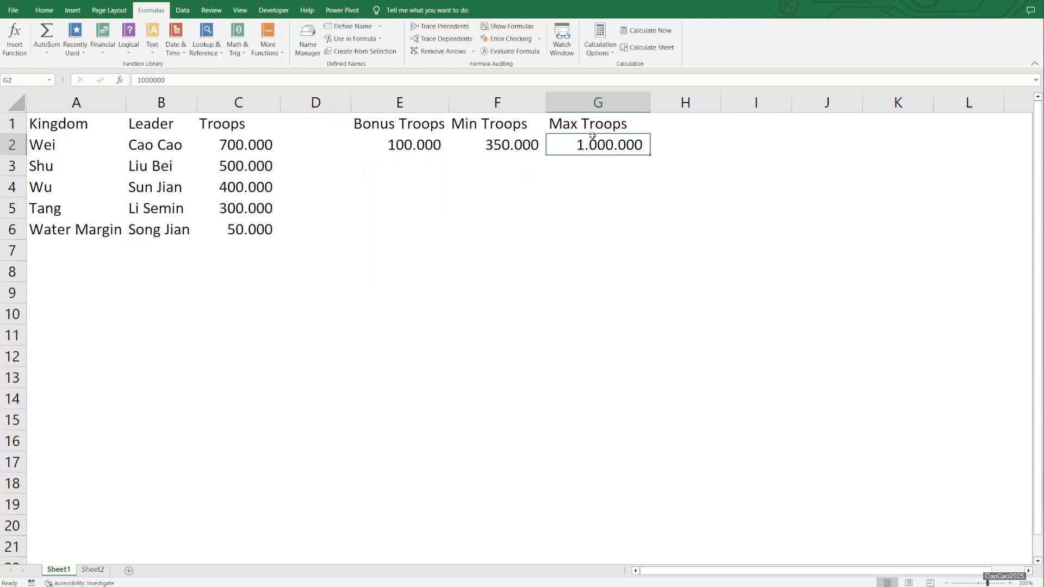
click(346, 28)
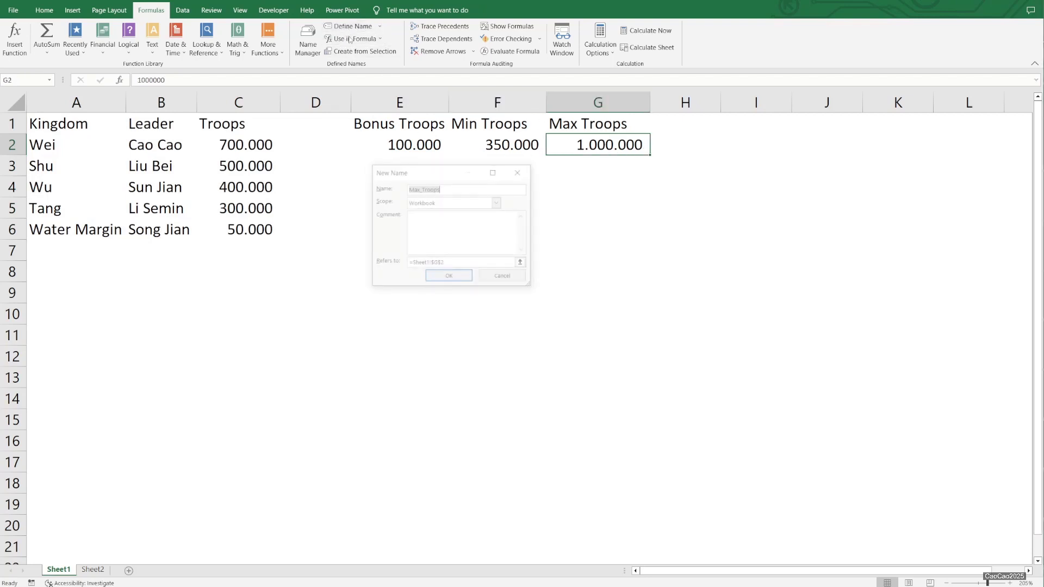
click(450, 278)
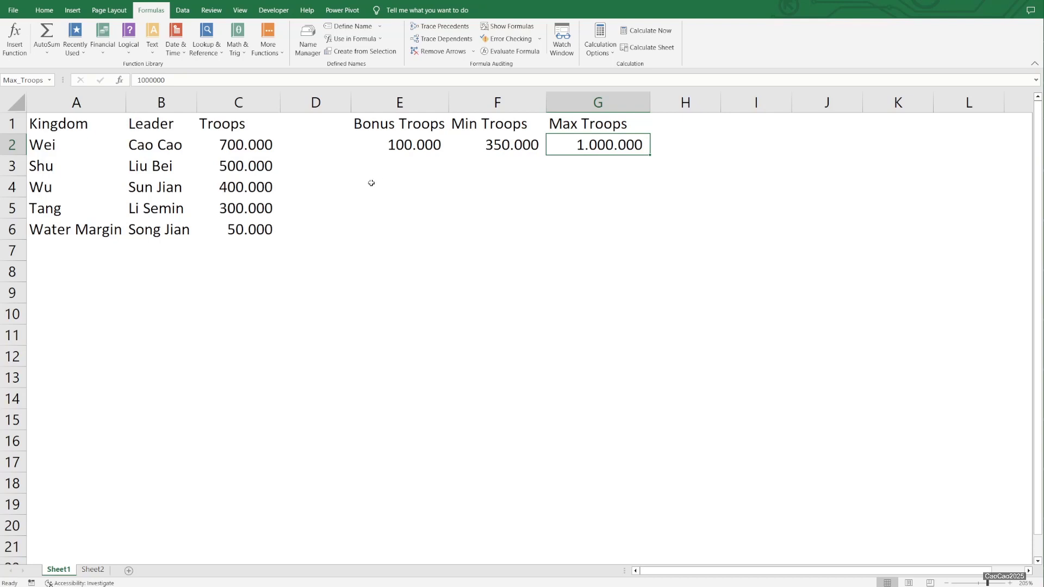
- On Sheet2, enter WU as the kingdom name in cell B2
click(93, 569)
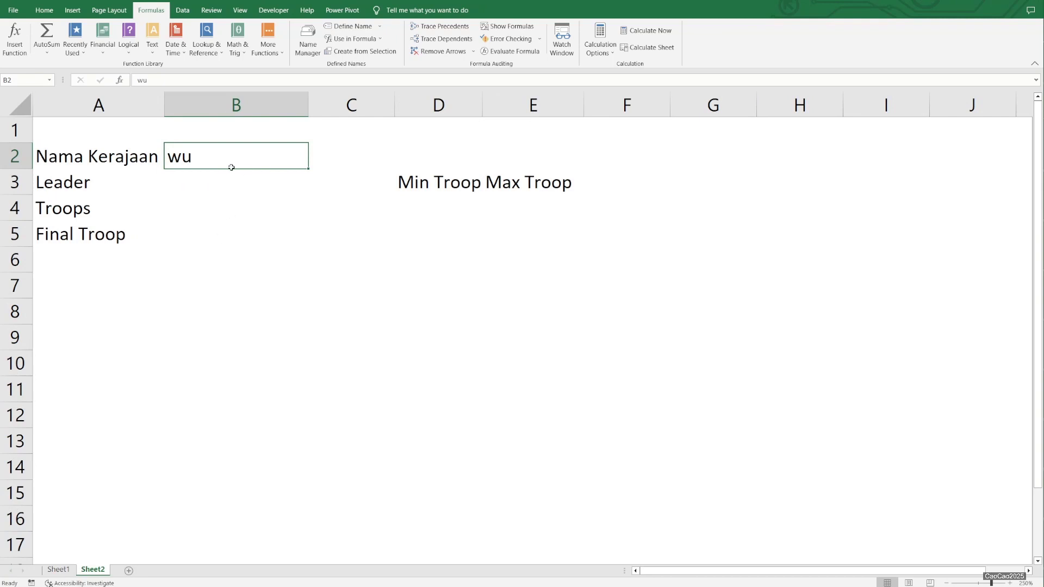
text(WU)
key(Return)
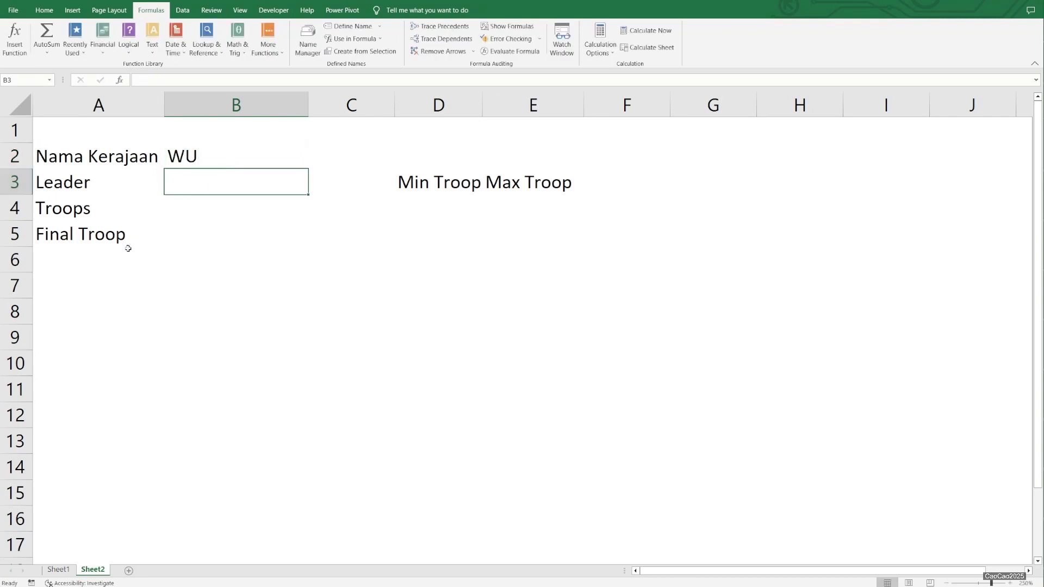
- Review the defined names, then enter =VLOOKUP(B2;army_list;2;0) in Sheet2 cell B3 to return the leader
click(60, 570)
click(93, 570)
click(308, 39)
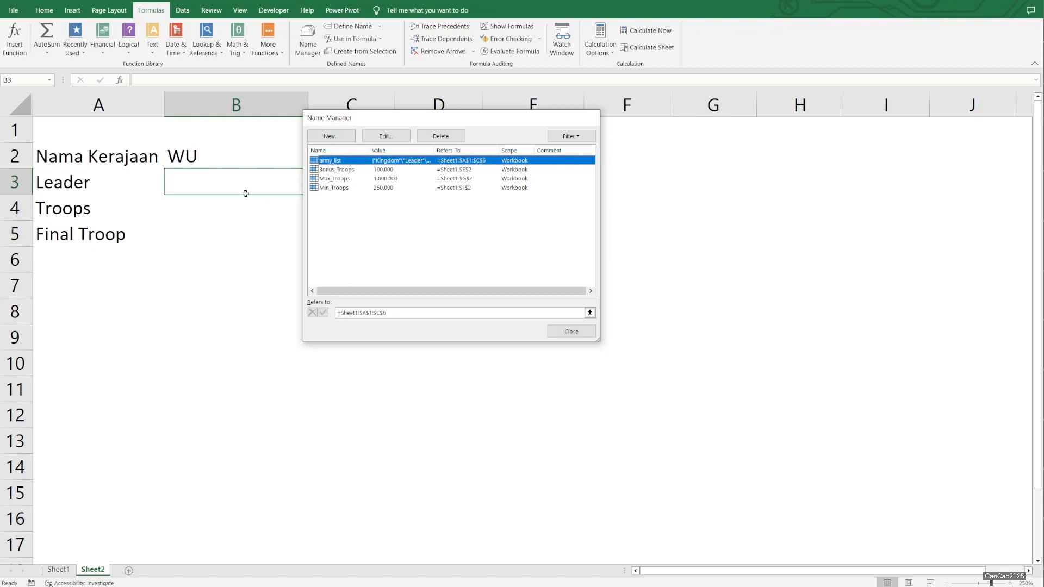
key(Escape)
text(=vloo)
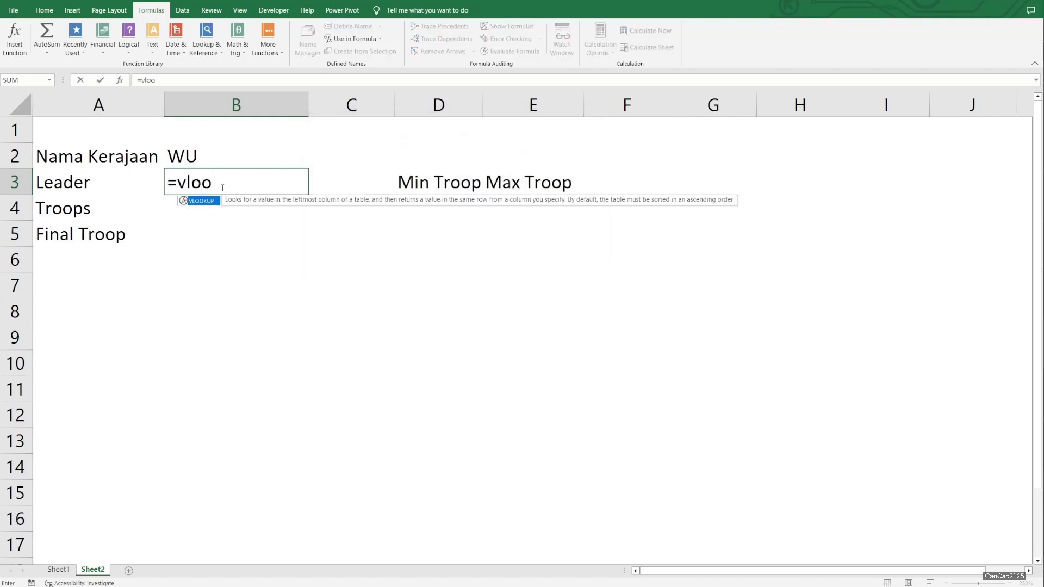
text(kup()
key(Up)
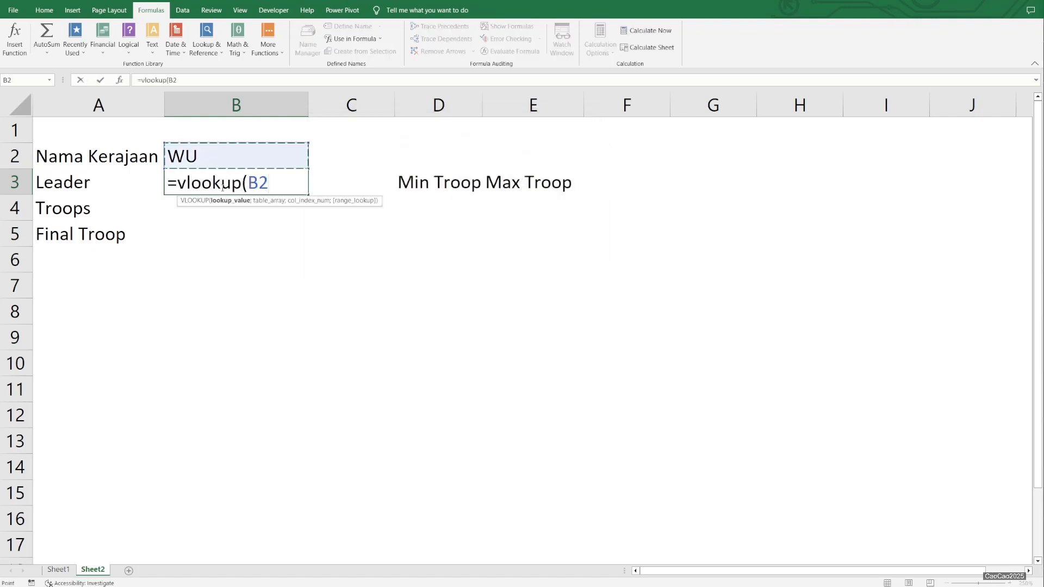
text(;army_list)
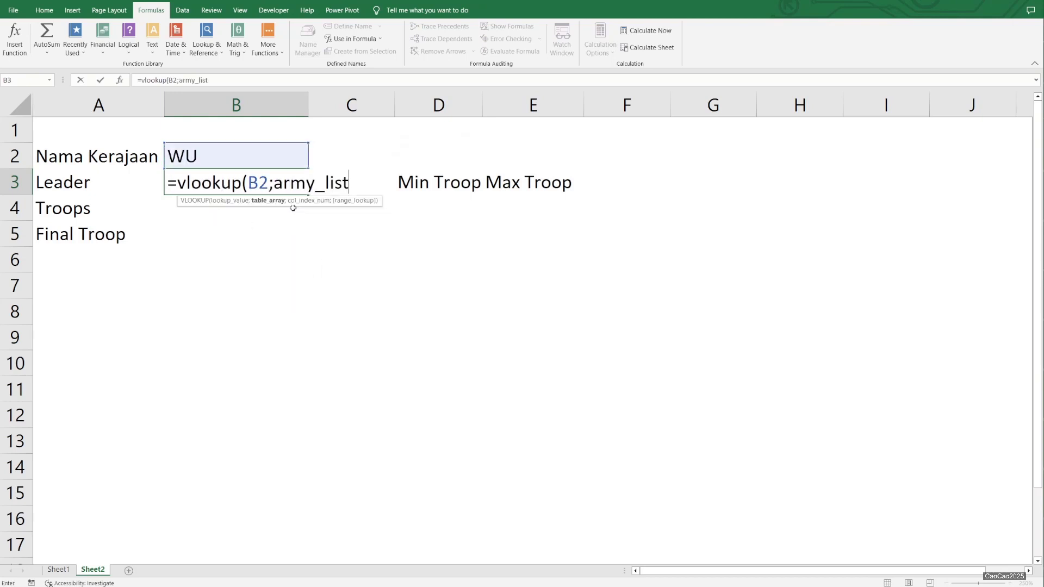
double_click(294, 209)
text(;2;0))
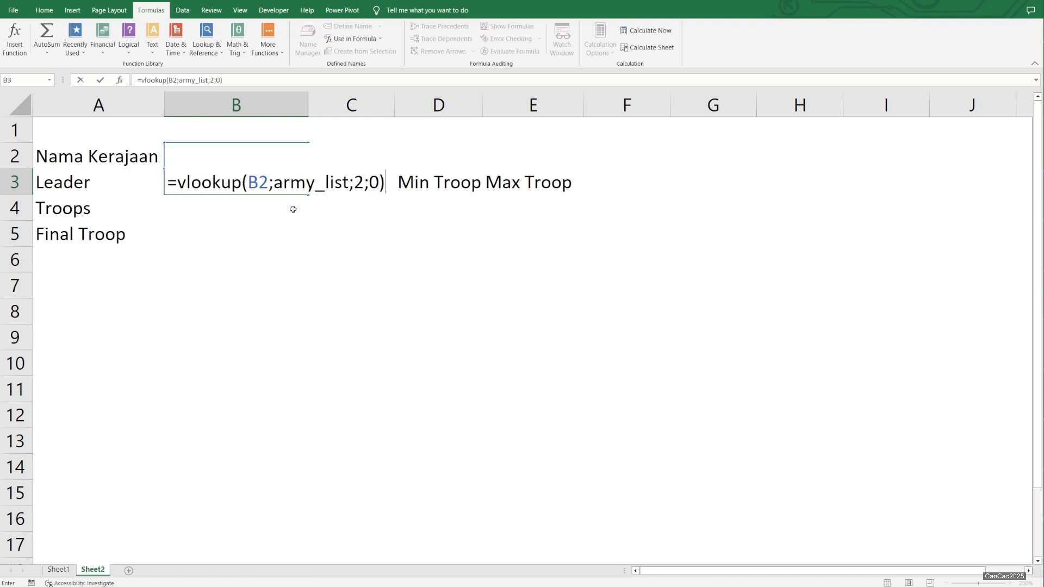
key(Return)
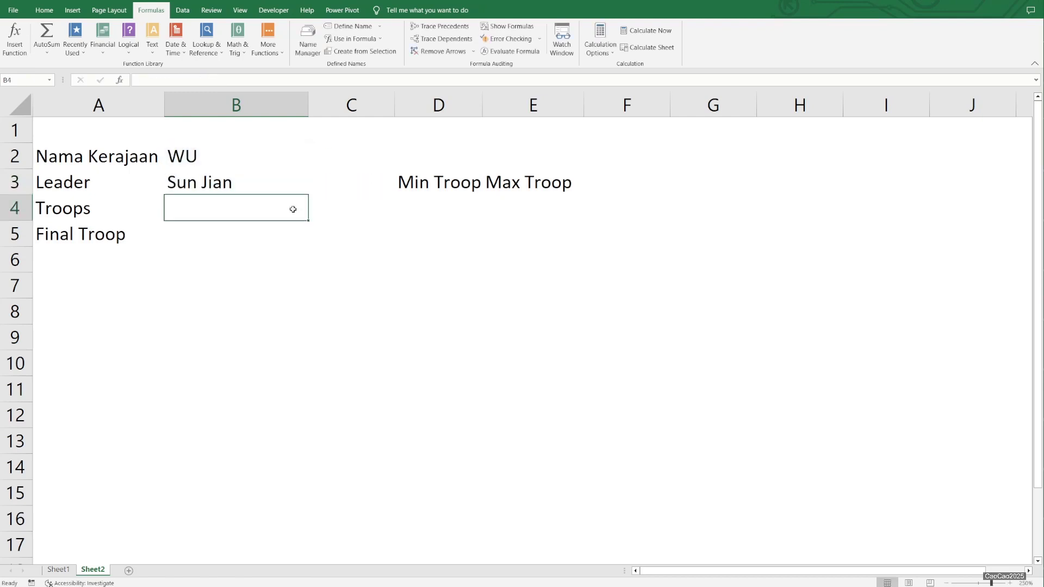
- Enter =VLOOKUP(B2;army_list;3;0) in cell B4 to return the kingdom's troops
text(=)
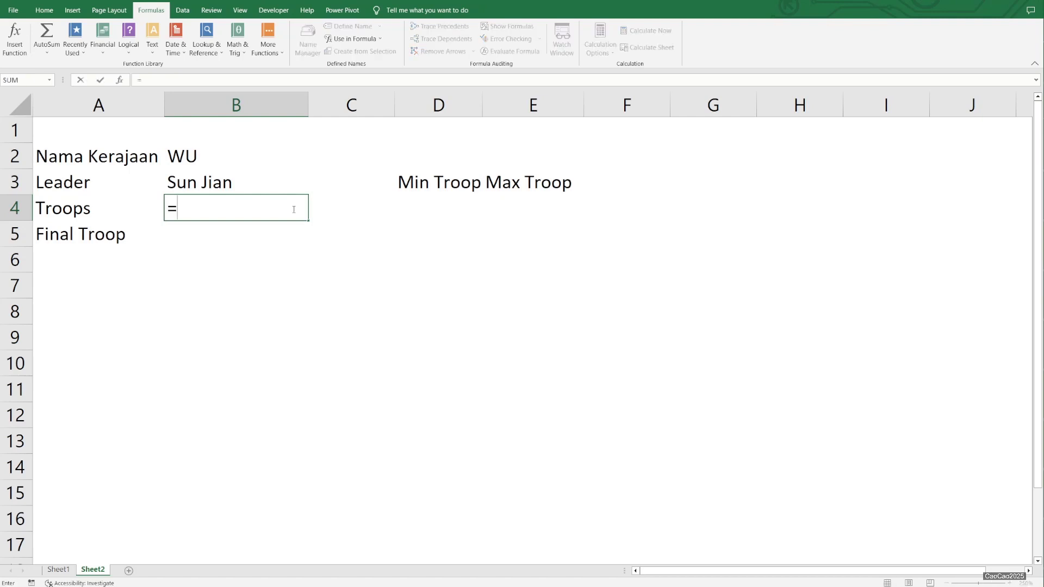
text(vlookup(B2;arm)
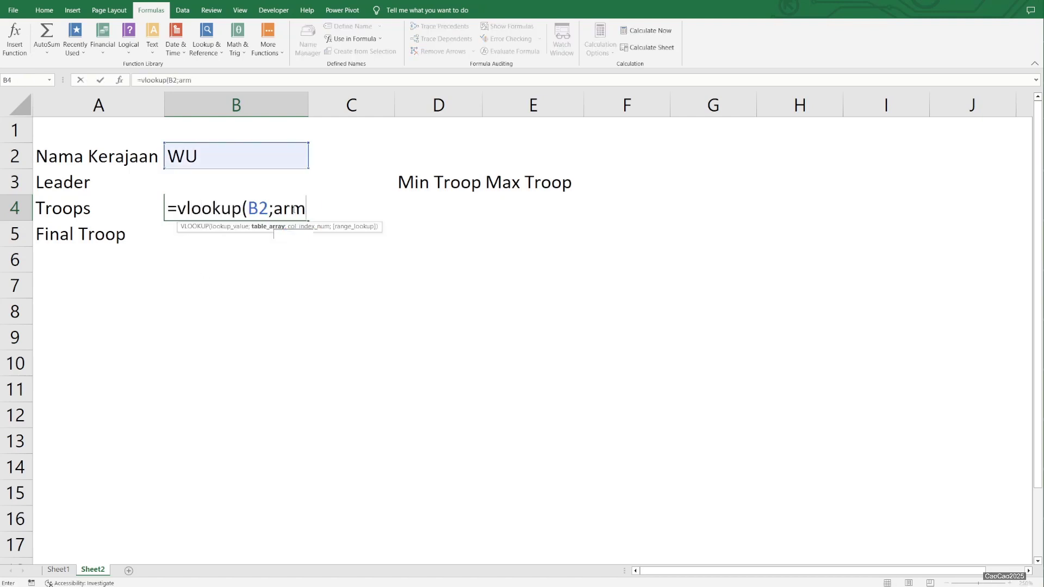
text(y_list;3;)
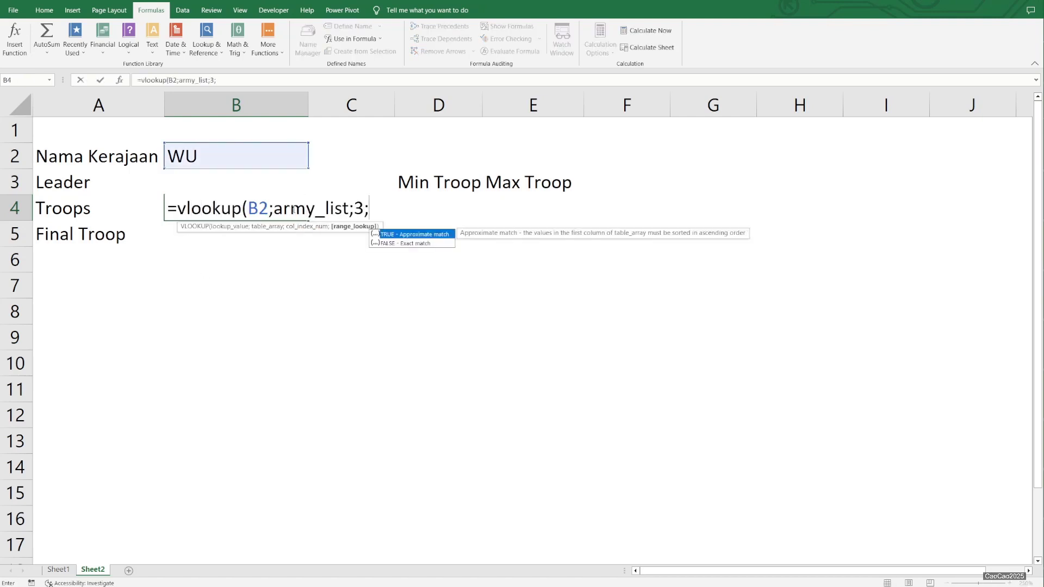
text(0))
key(Return)
click(293, 209)
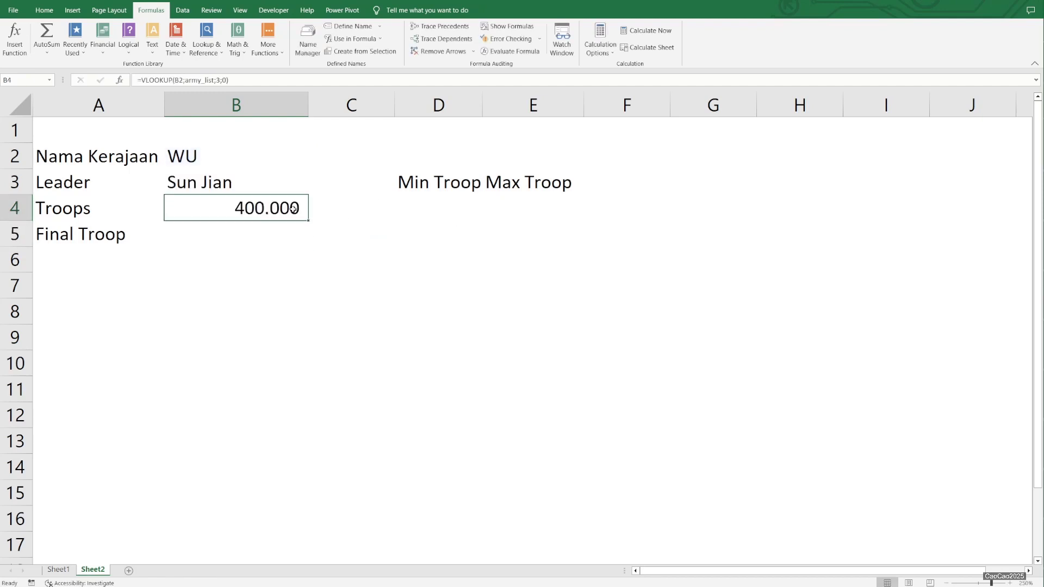
- Auto-fit the width of column D and enter =Min_Troops in cell D4 under Min Troop
click(495, 105)
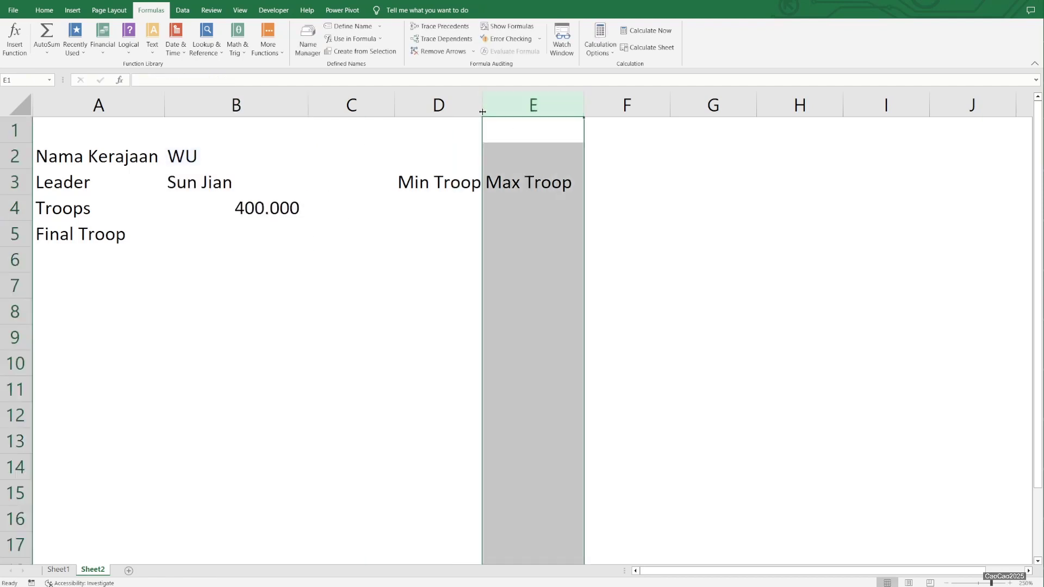
double_click(483, 106)
click(449, 199)
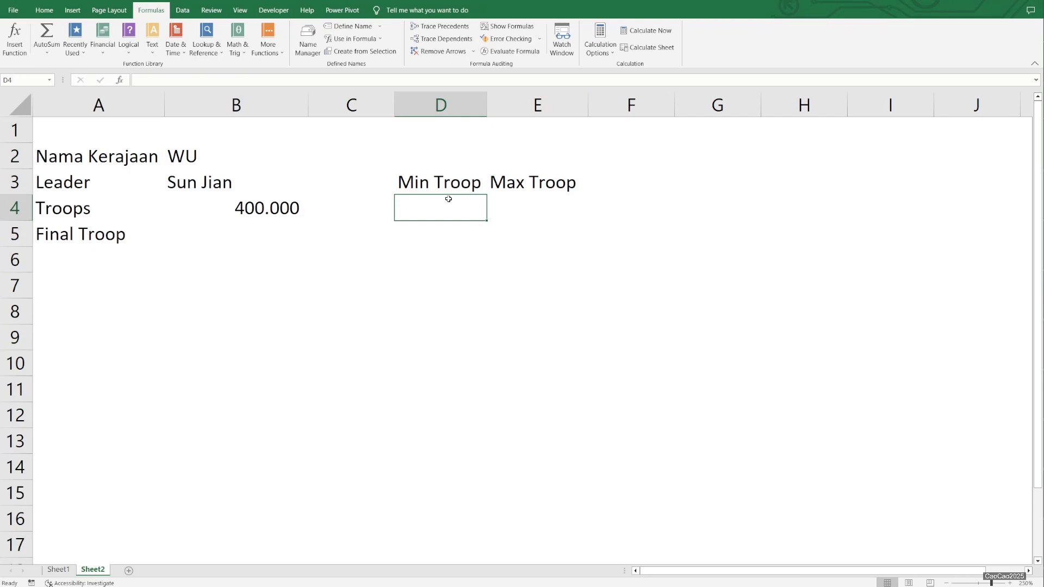
text(=min)
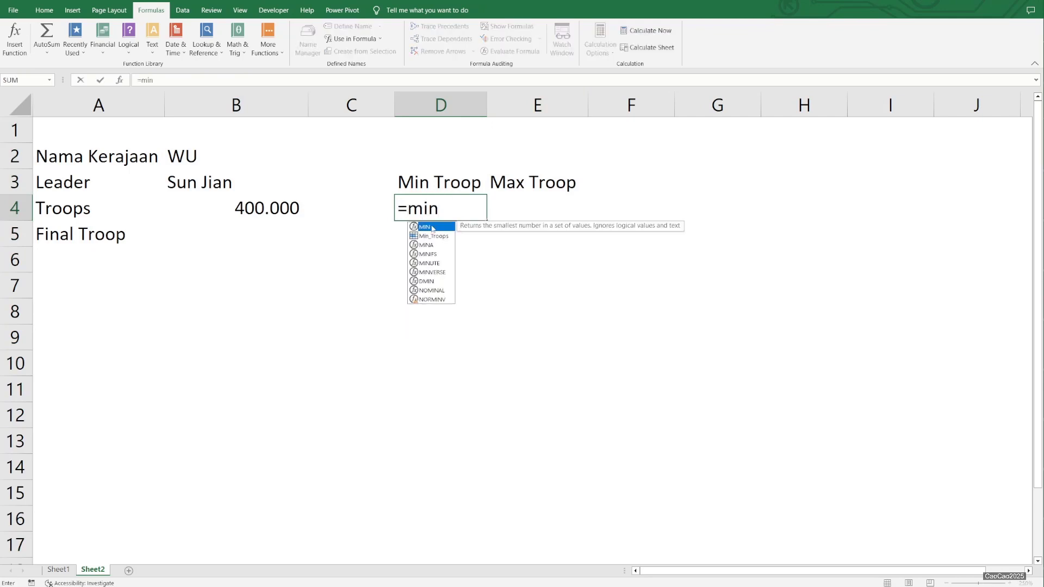
double_click(433, 236)
key(Return)
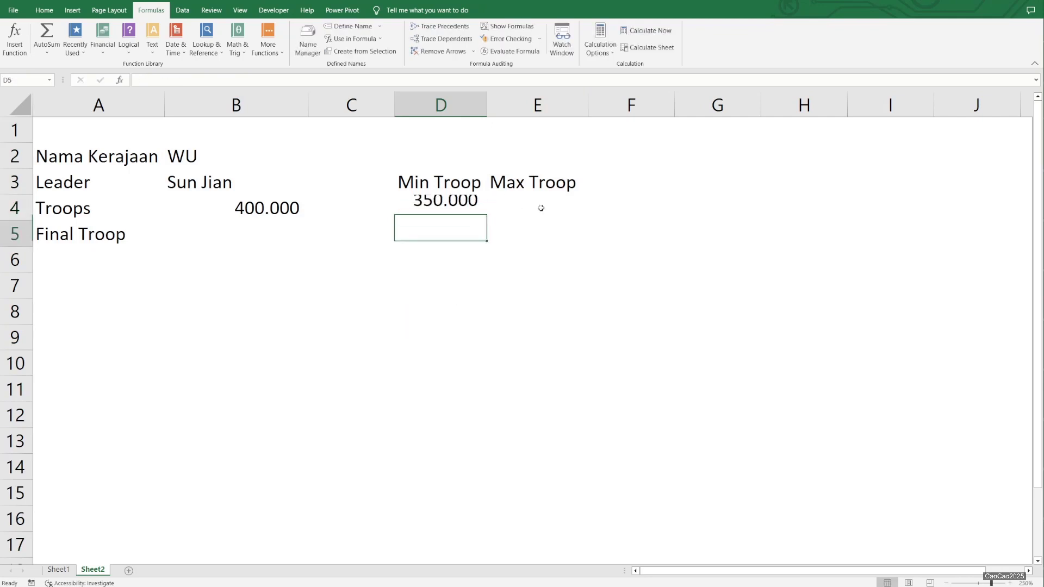
key(Up)
- Enter =Max_Troops in cell E4 under Max Troop and select the Final Troop cell B5
click(541, 208)
text(=max)
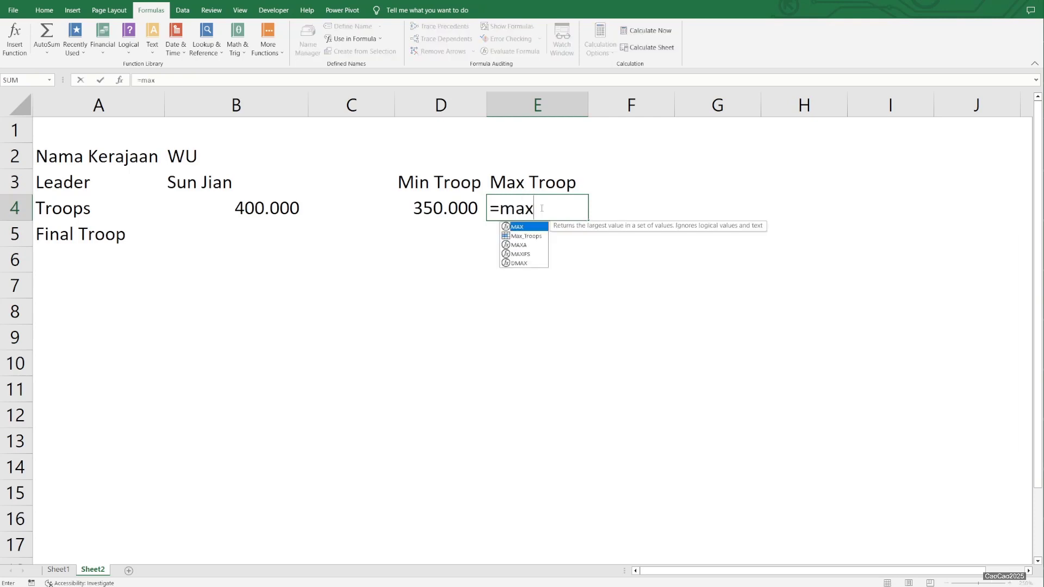
key(BackSpace)
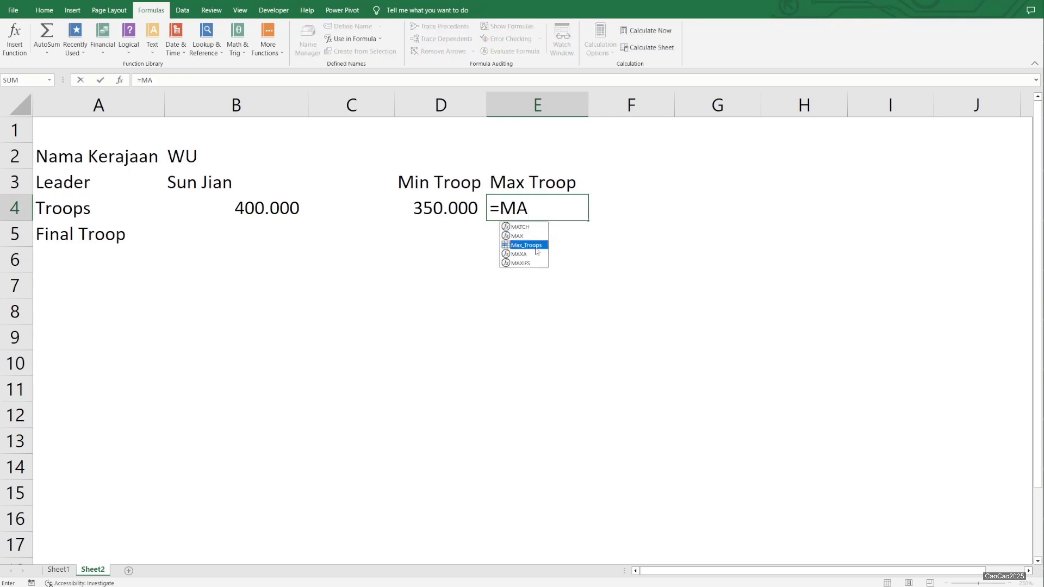
double_click(527, 245)
key(Return)
key(Left)
key(Left)
key(Left)
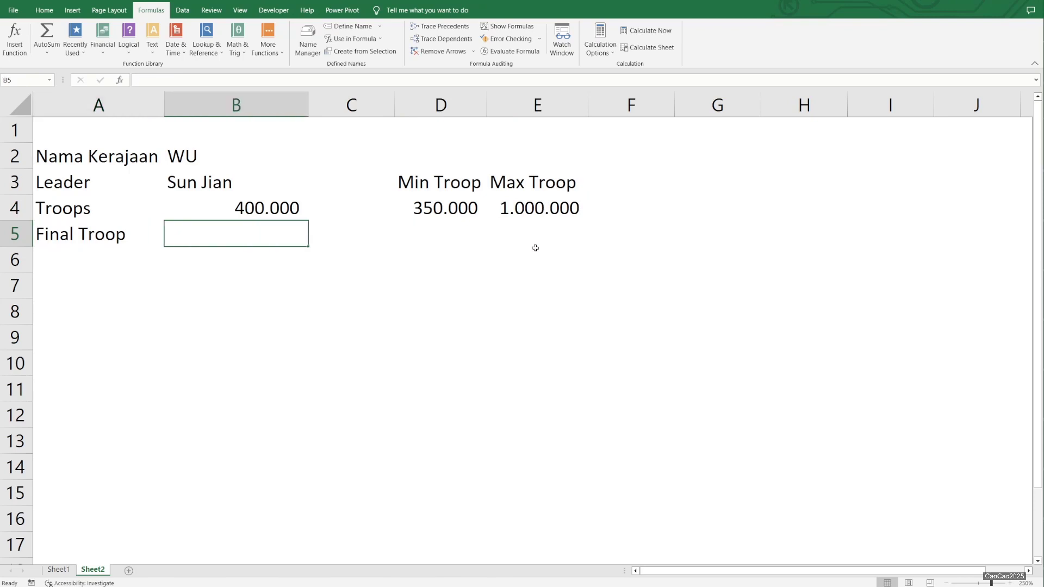
- On Sheet1, check the minimum and maximum troop cells and set Wei's troops in C2 to 950000
click(59, 569)
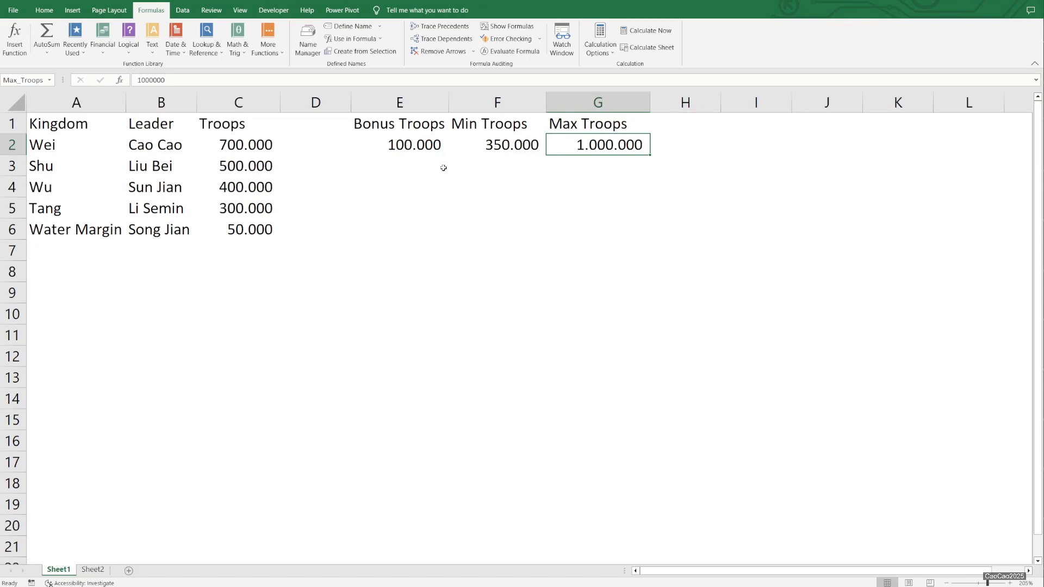
click(496, 145)
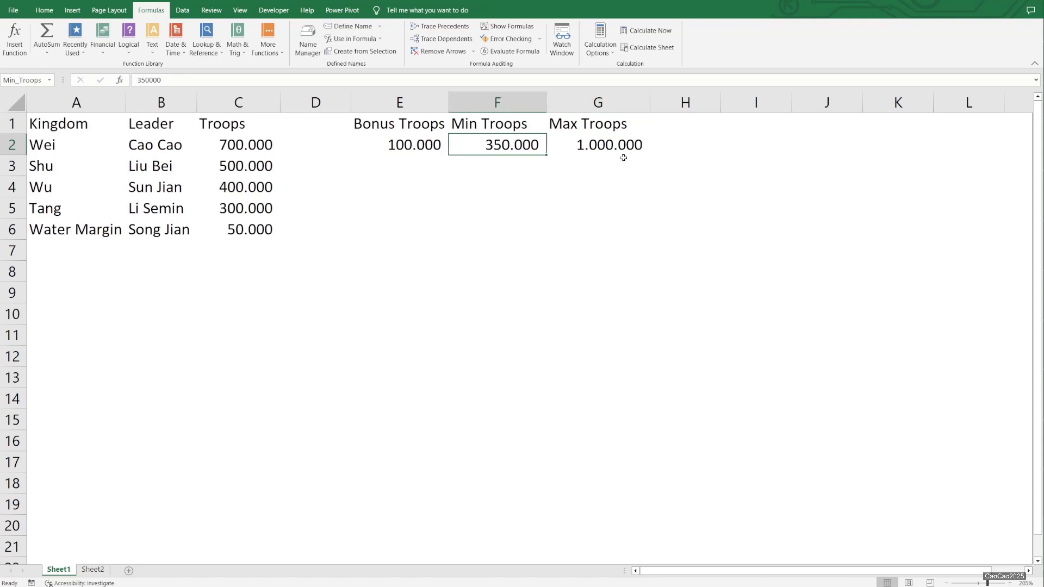
click(599, 140)
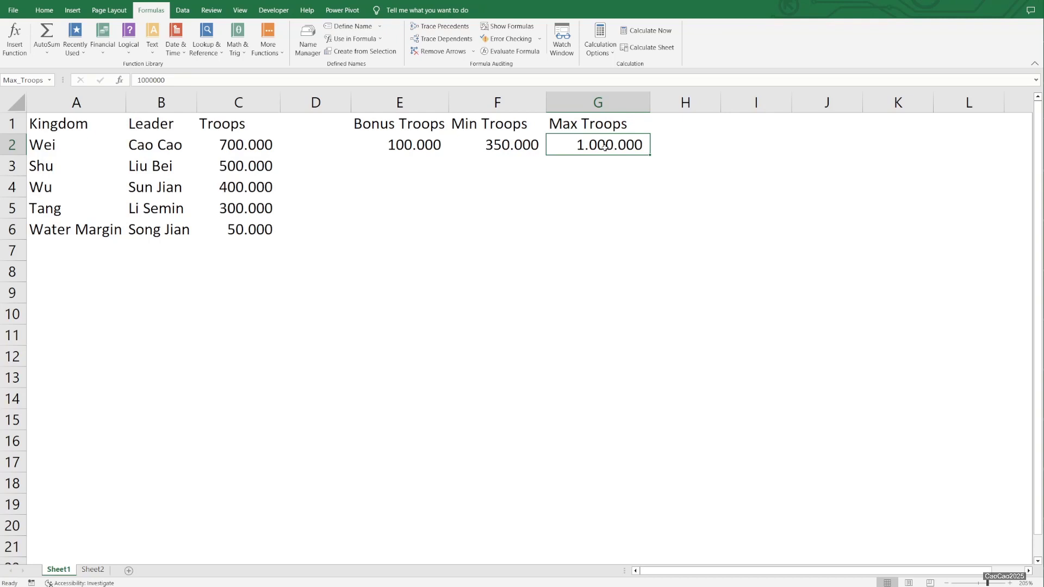
click(263, 147)
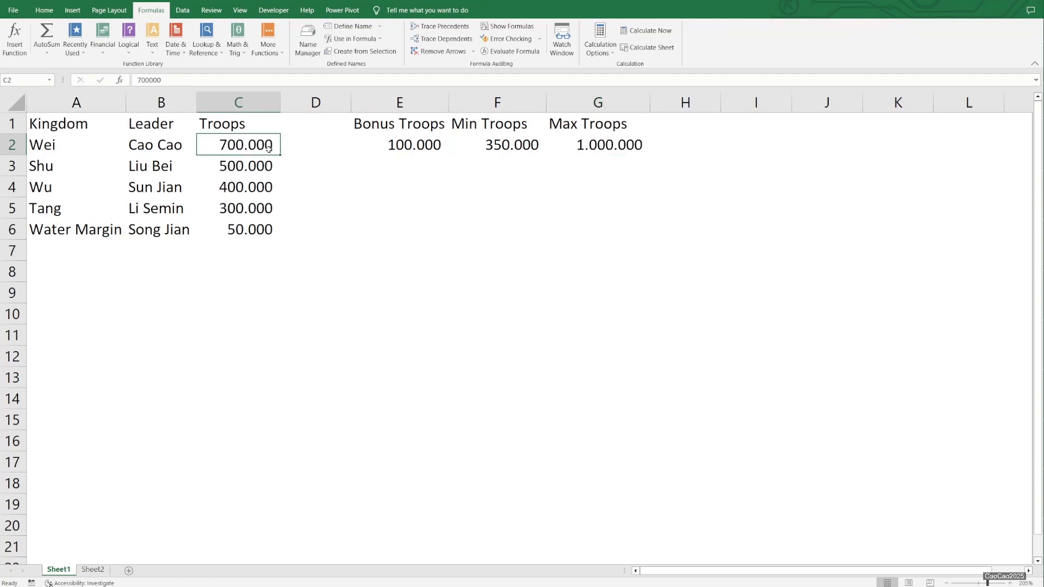
text(950000)
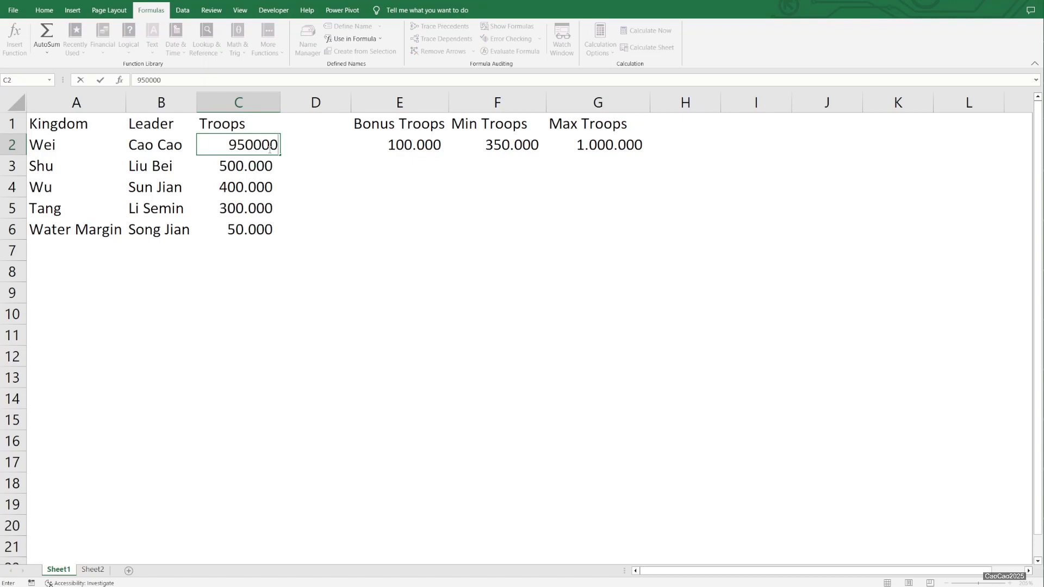
key(Return)
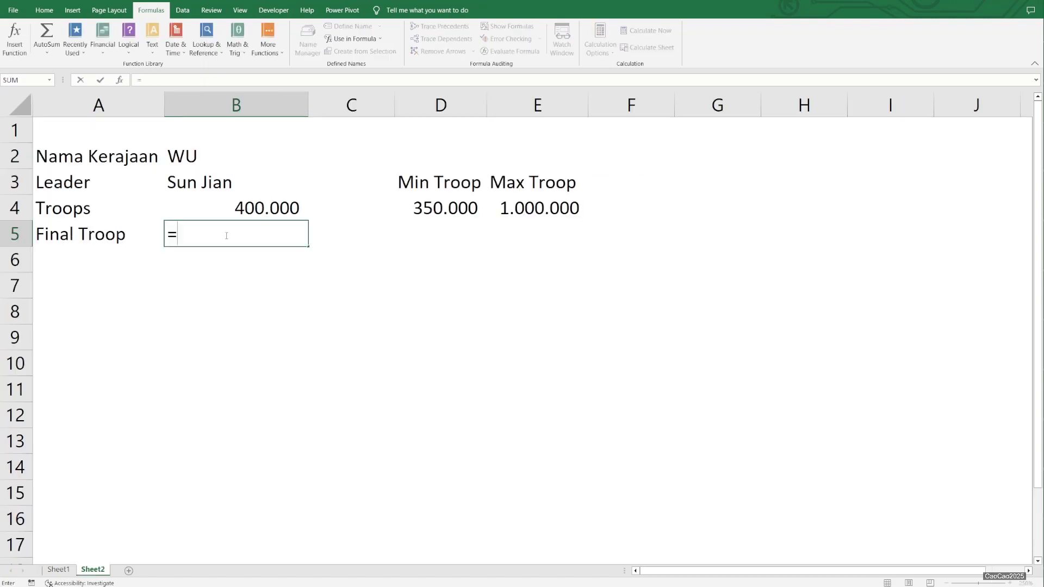
- In B5 on Sheet2, begin the Final Troop formula as =if(B4+Bonus_Troops<Min_Troops;Min_Troops;), leaving the false value empty
text(if()
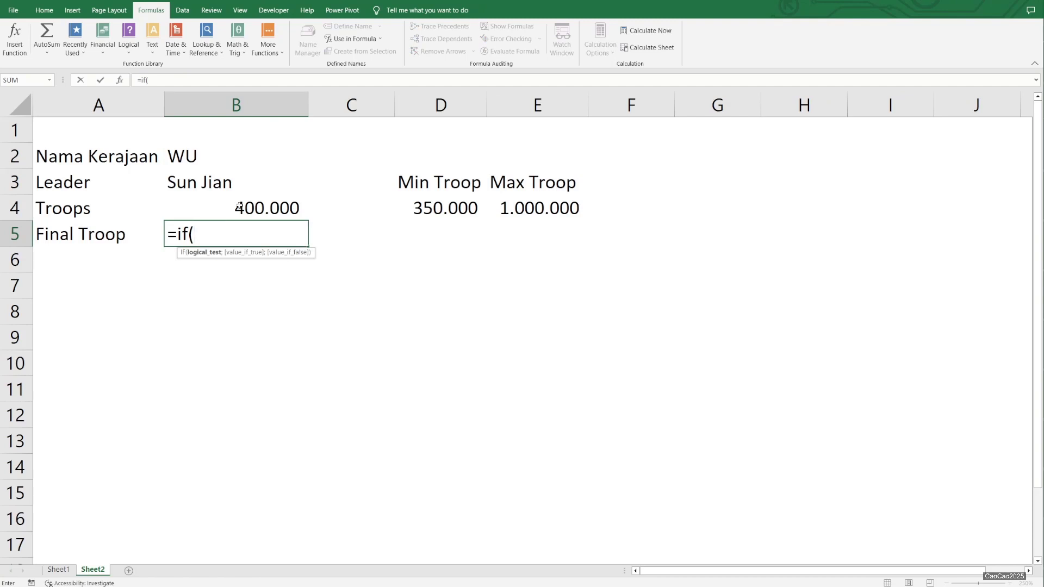
click(239, 207)
text(+)
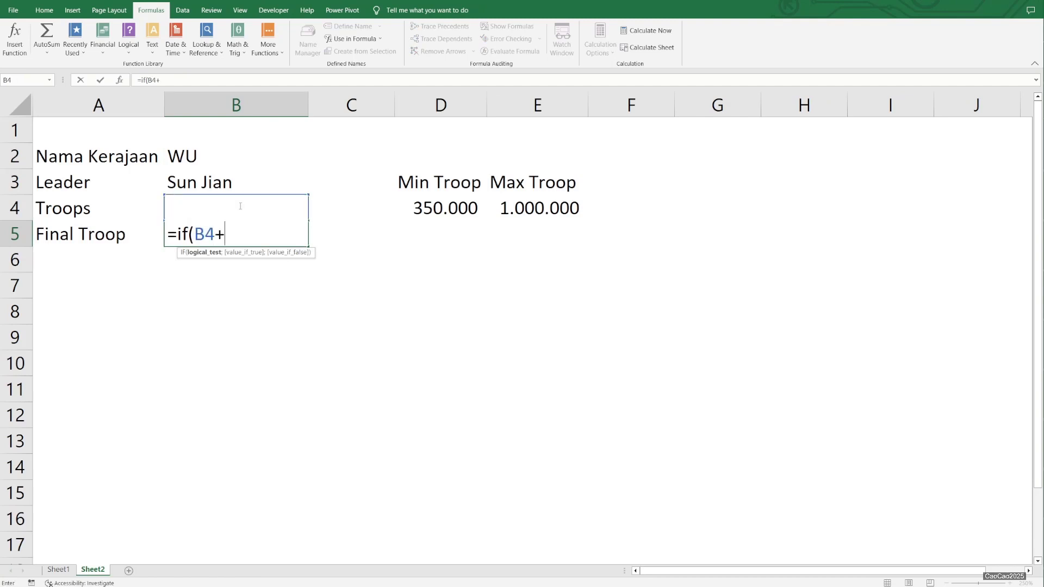
text(bo)
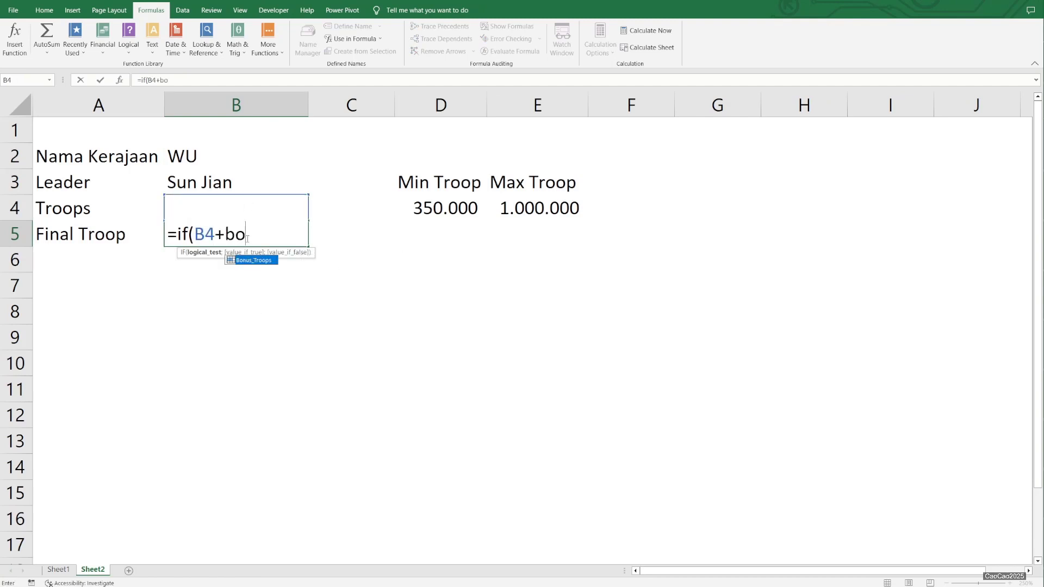
double_click(253, 260)
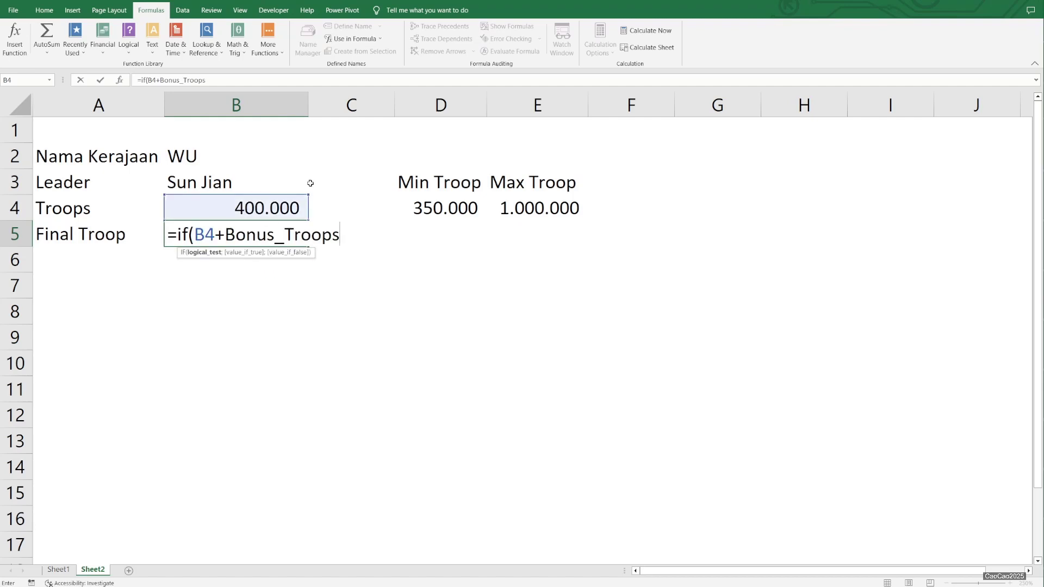
text(<)
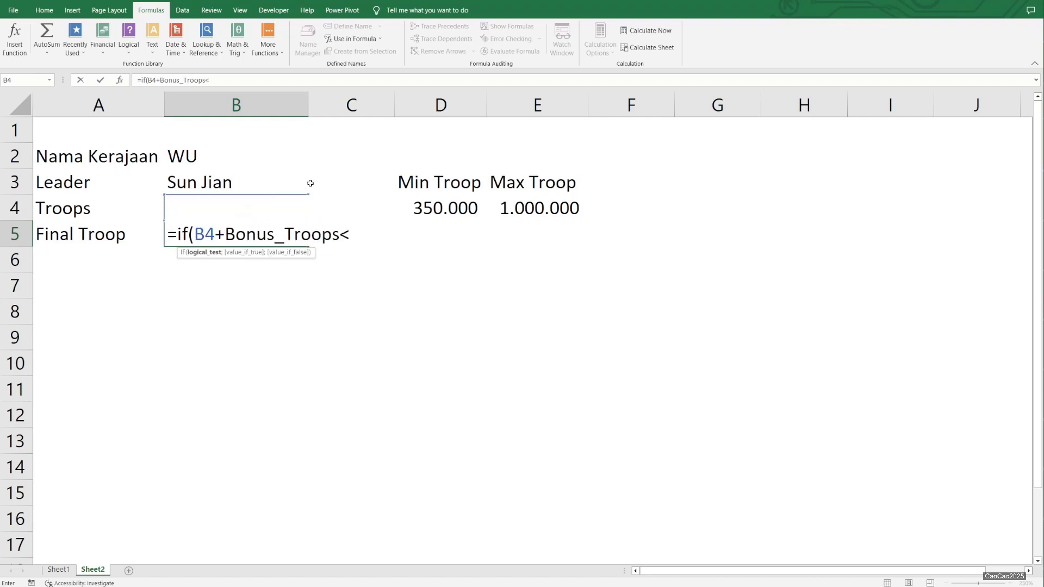
text(min)
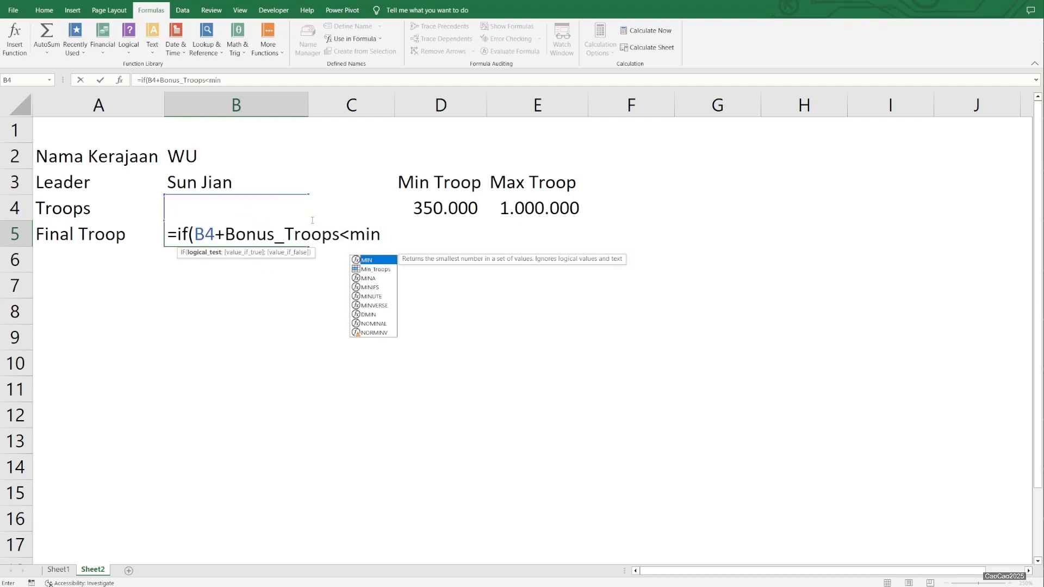
double_click(383, 269)
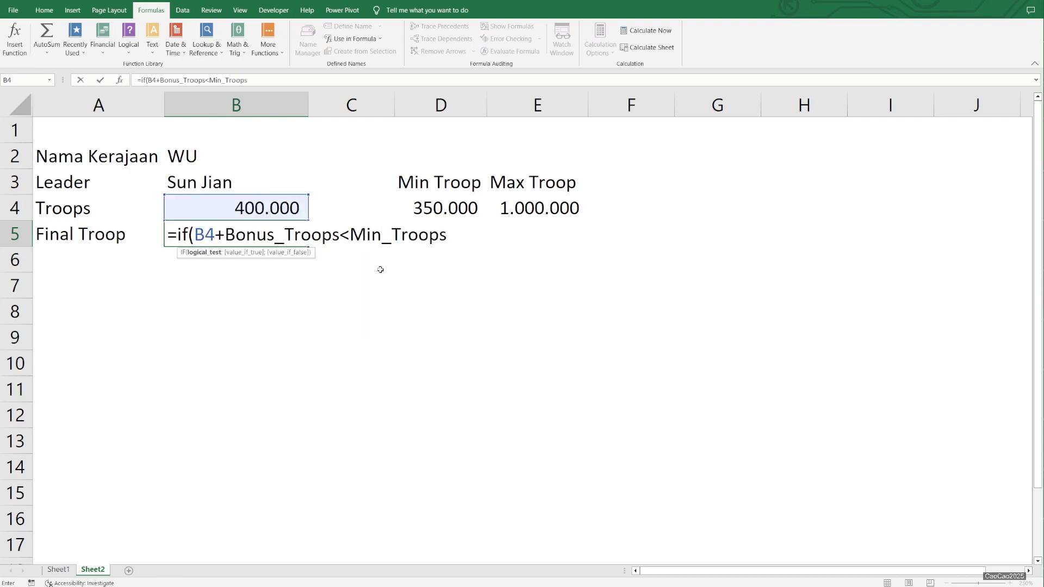
text(;min)
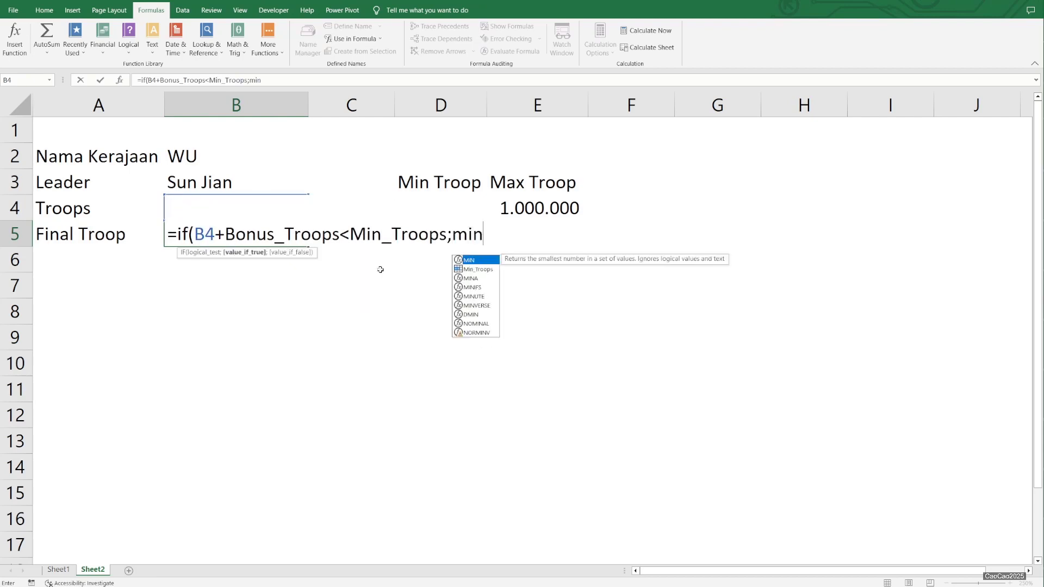
double_click(470, 270)
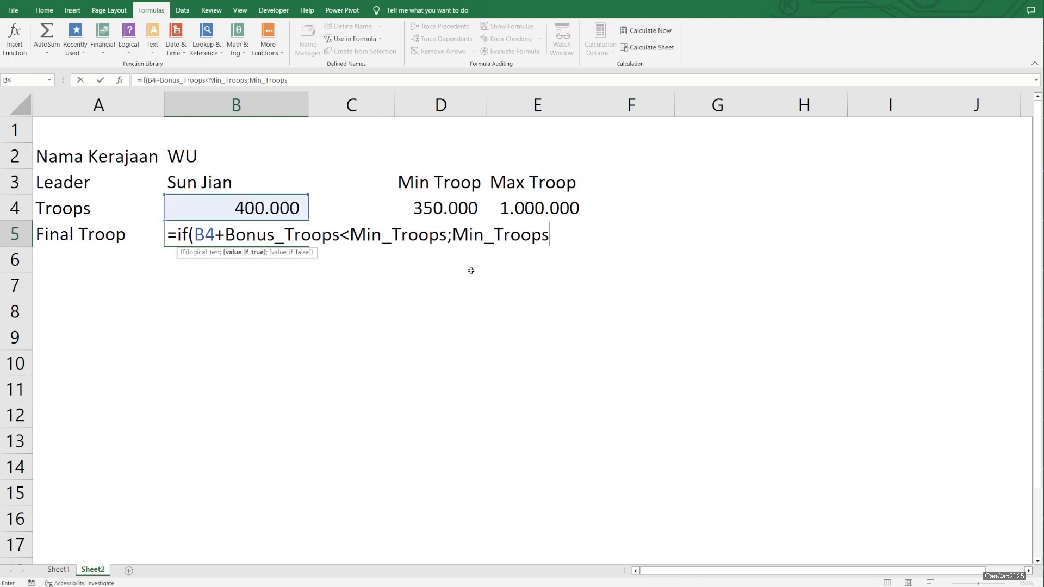
text(;)
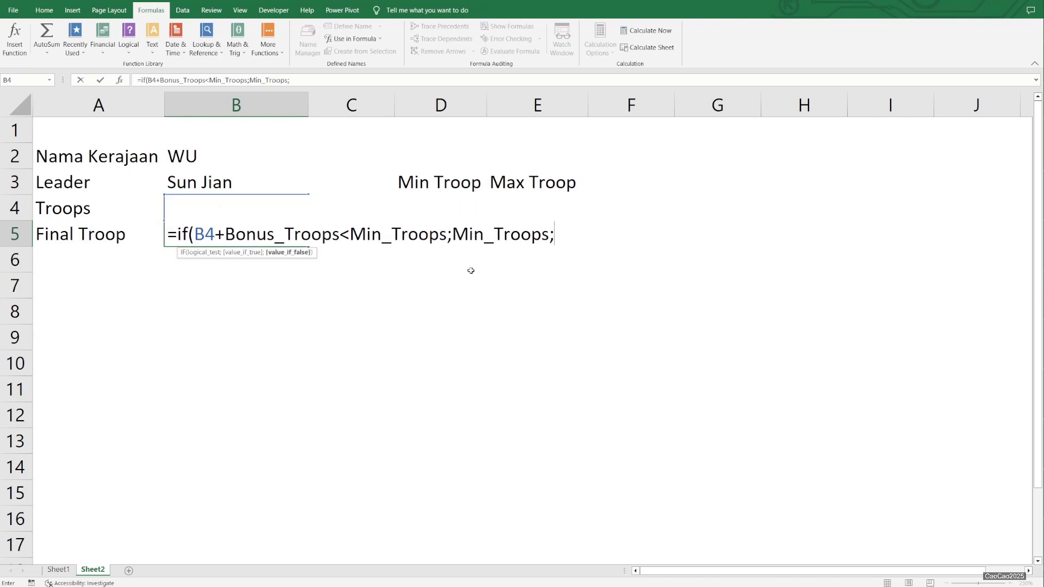
text())
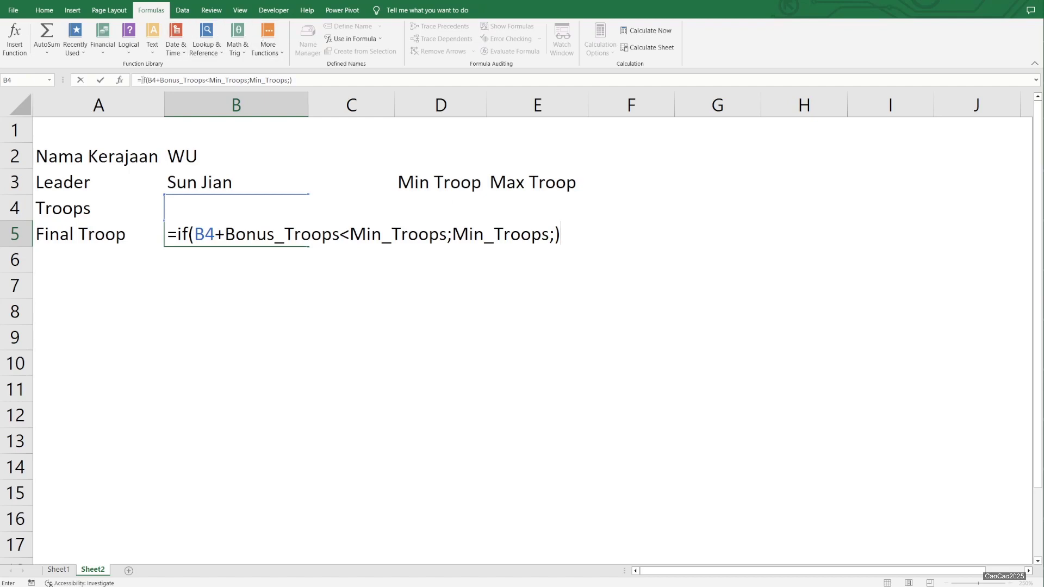
- Nest a copy of the IF expression as the formula's false value and change the copy's comparison operator to >
drag(141, 80, 202, 93)
key(ctrl+c)
click(291, 80)
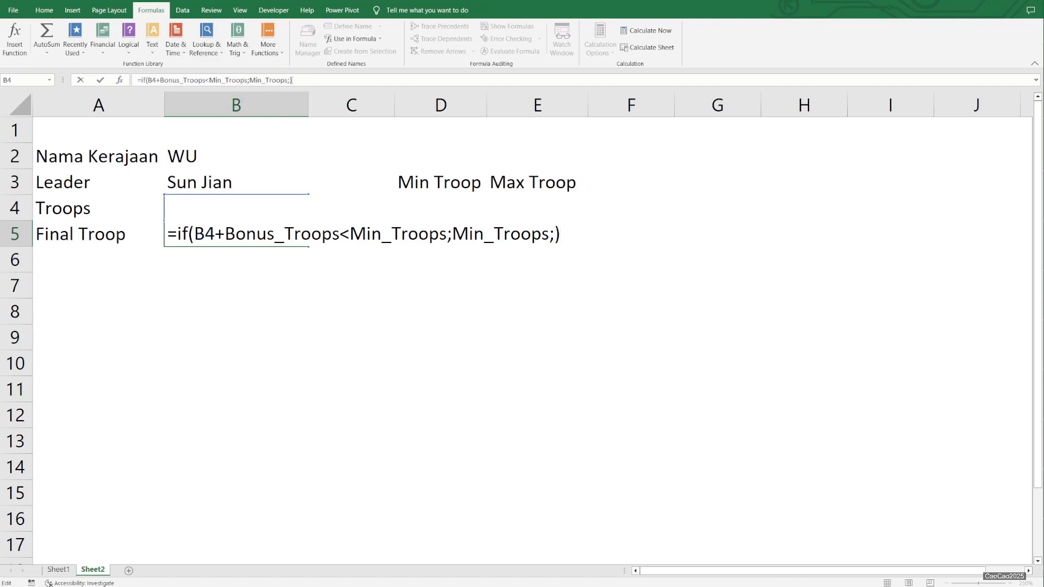
key(ctrl+v)
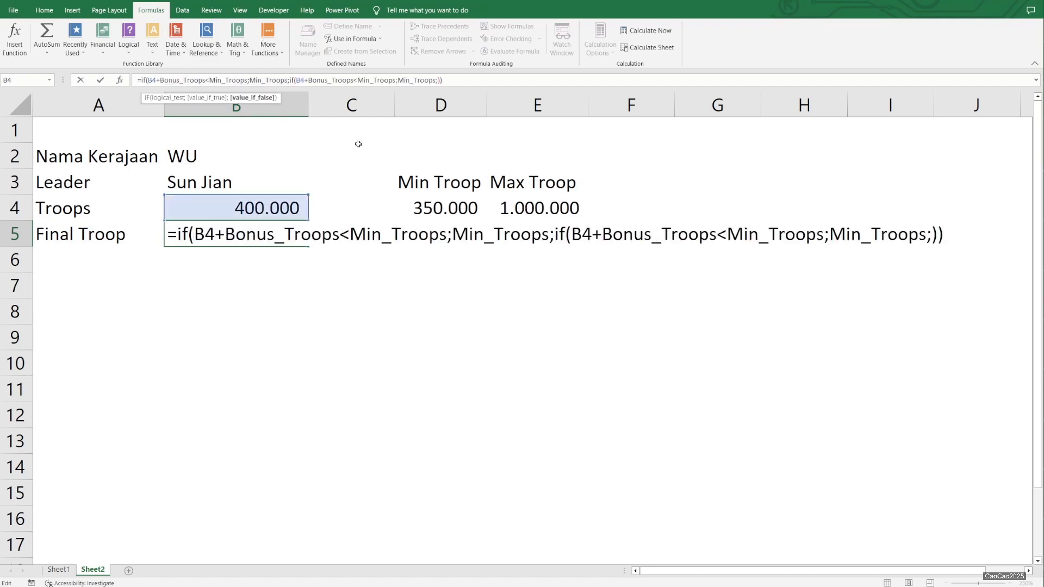
click(723, 238)
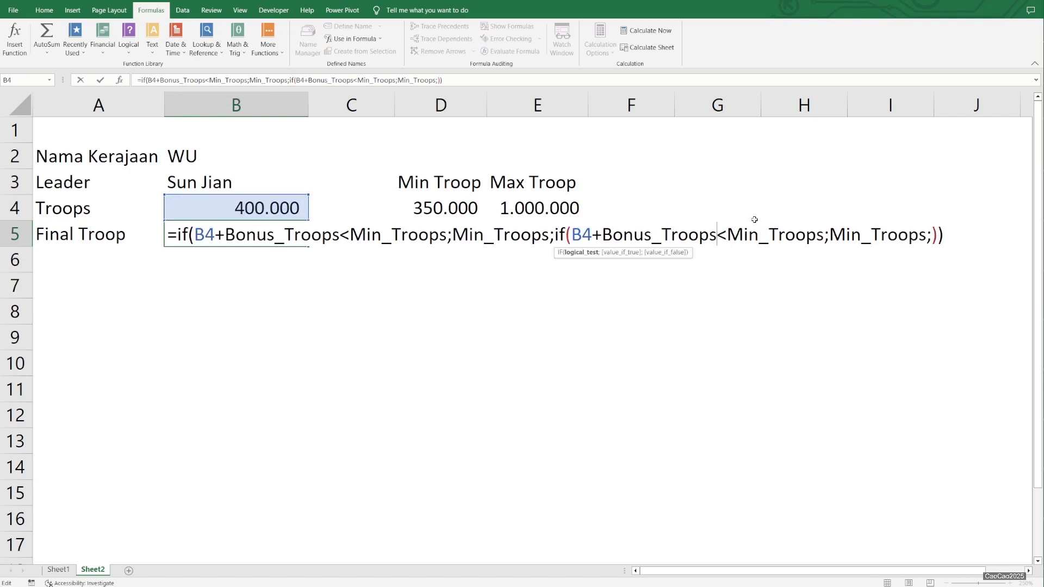
key(Delete)
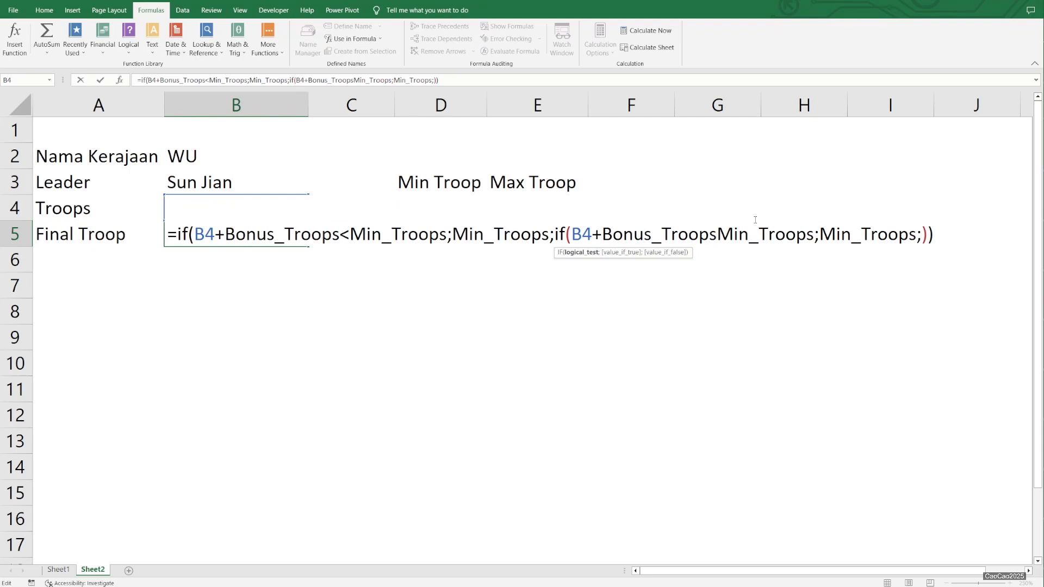
text(>)
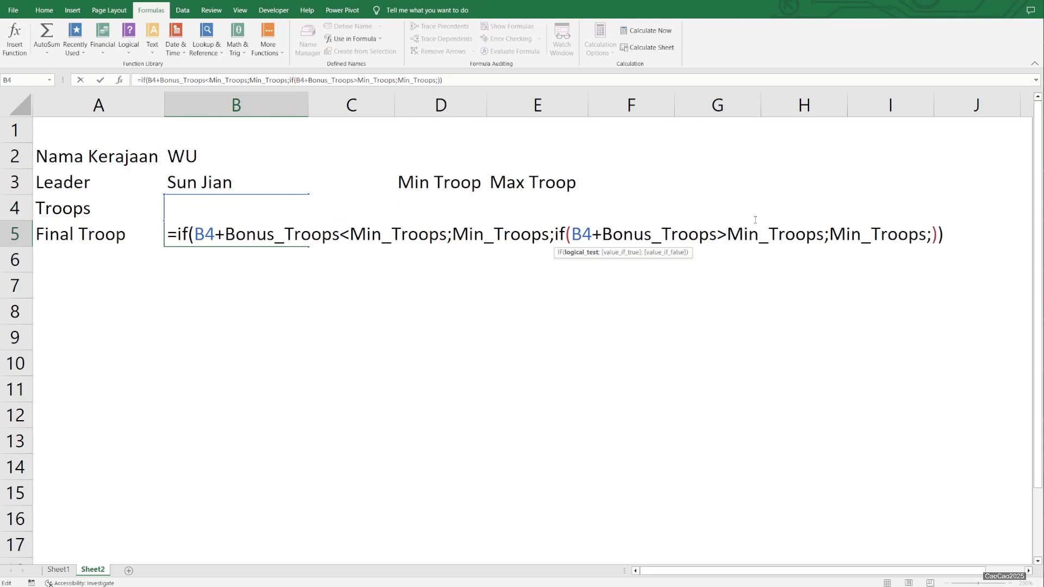
- Replace both Min_Troops references in the nested IF with Max_Troops
key(shift+Right)
key(shift+Right)
key(shift+Right)
key(shift+Right)
key(shift+Right)
key(shift+Right)
key(shift+Right)
key(shift+Right)
key(shift+Right)
key(shift+Right)
text(Max+)
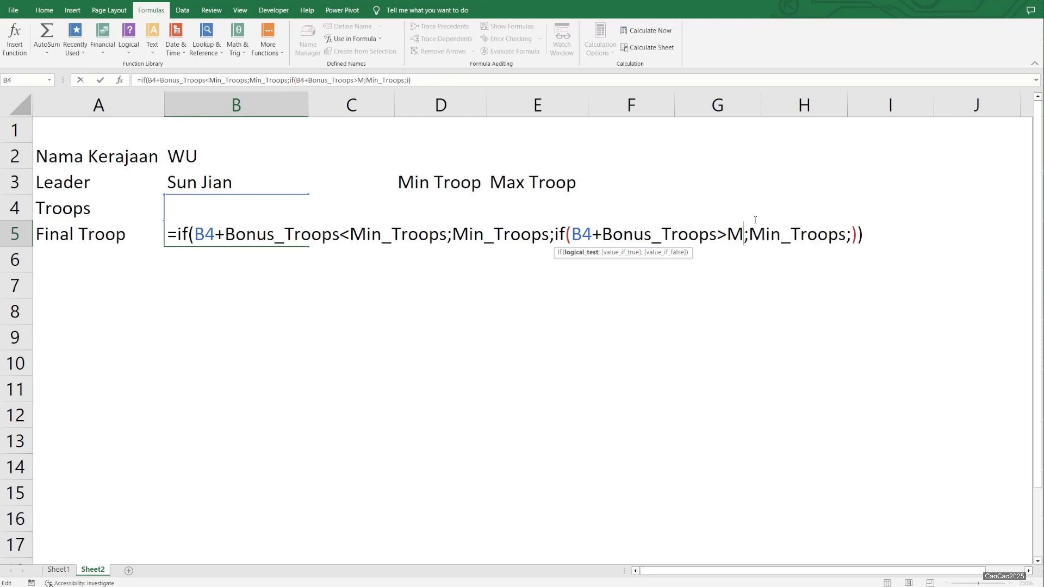
key(BackSpace)
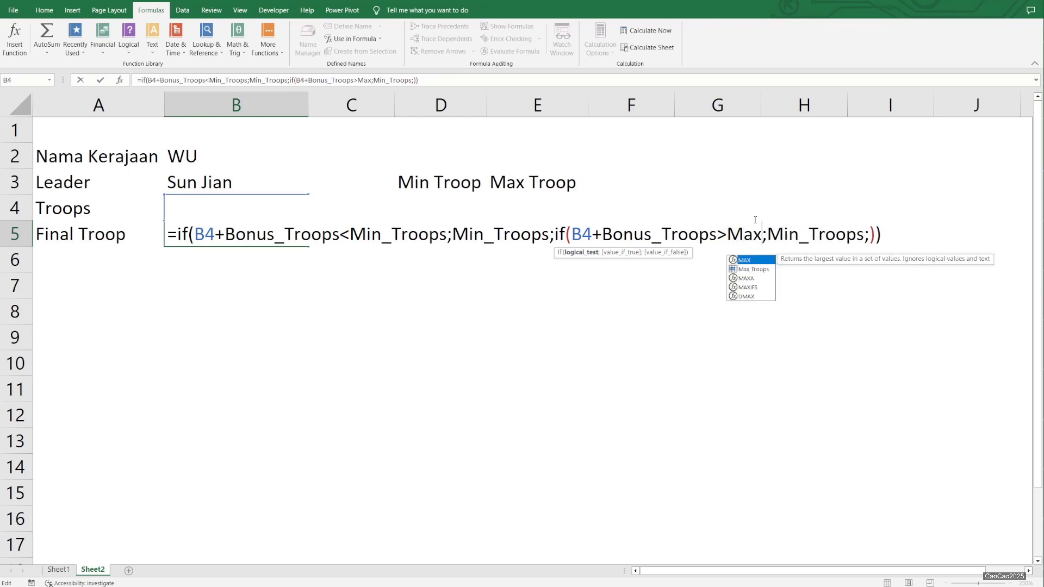
double_click(750, 268)
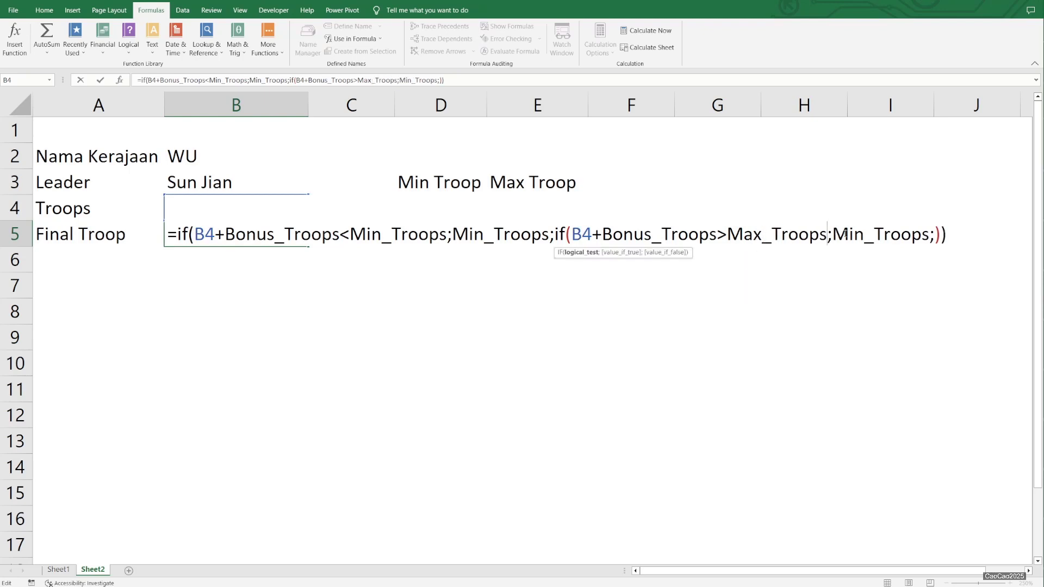
double_click(846, 235)
text(max)
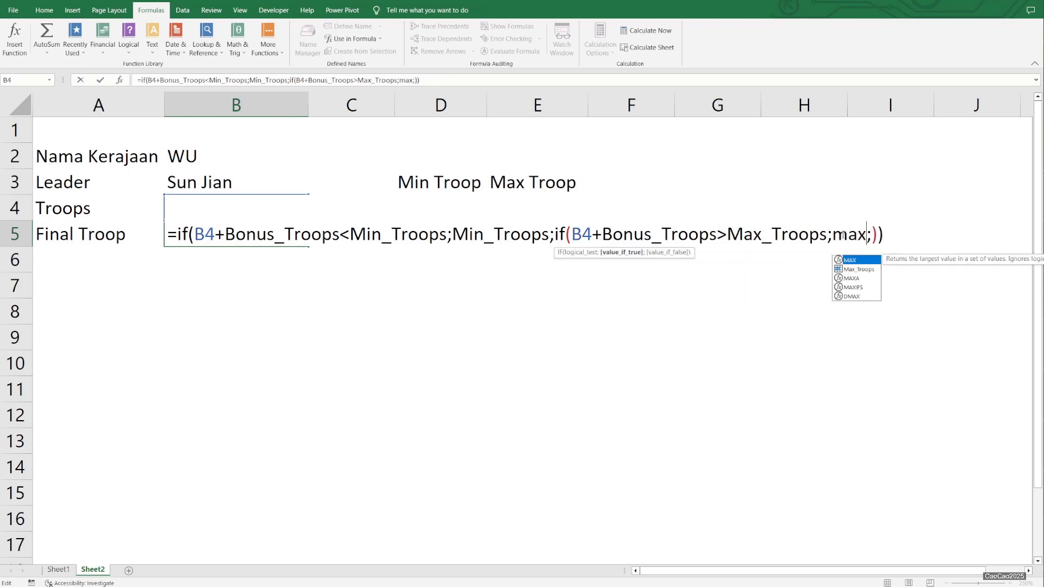
double_click(858, 269)
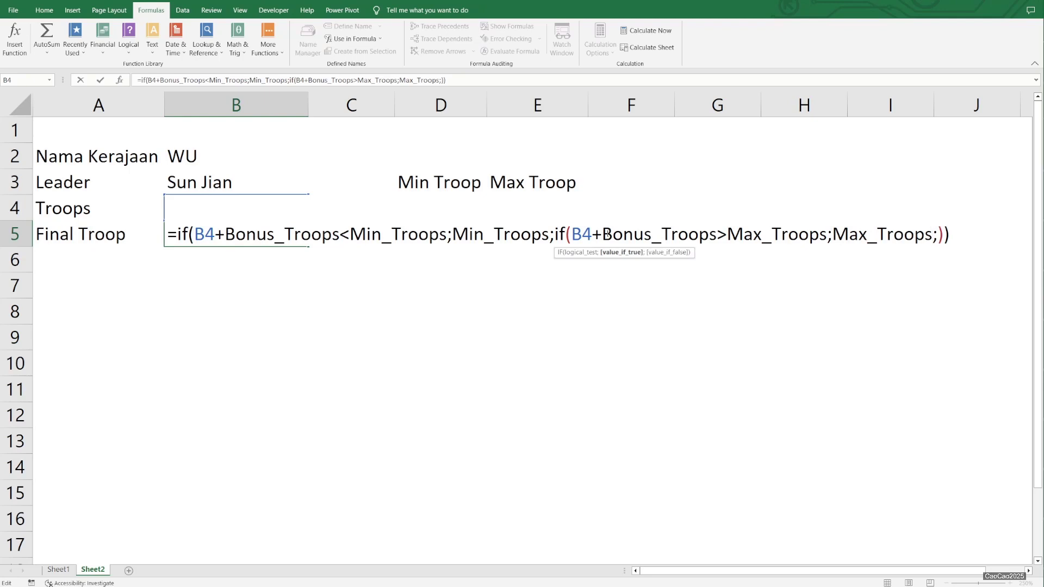
- Copy B4+Bonus_Troops into the nested IF as its false value and commit the formula in B5
drag(572, 235, 717, 234)
key(ctrl+c)
click(940, 239)
key(ctrl+v)
key(Return)
key(Up)
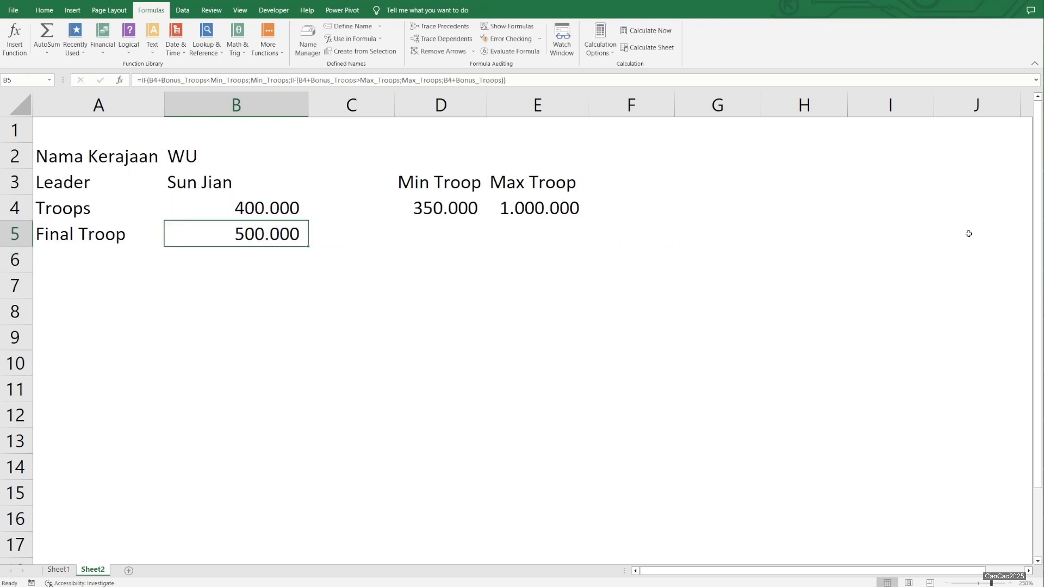
- Review the Final Troop formula in B5 and compare its inputs with the data on Sheet1
double_click(270, 235)
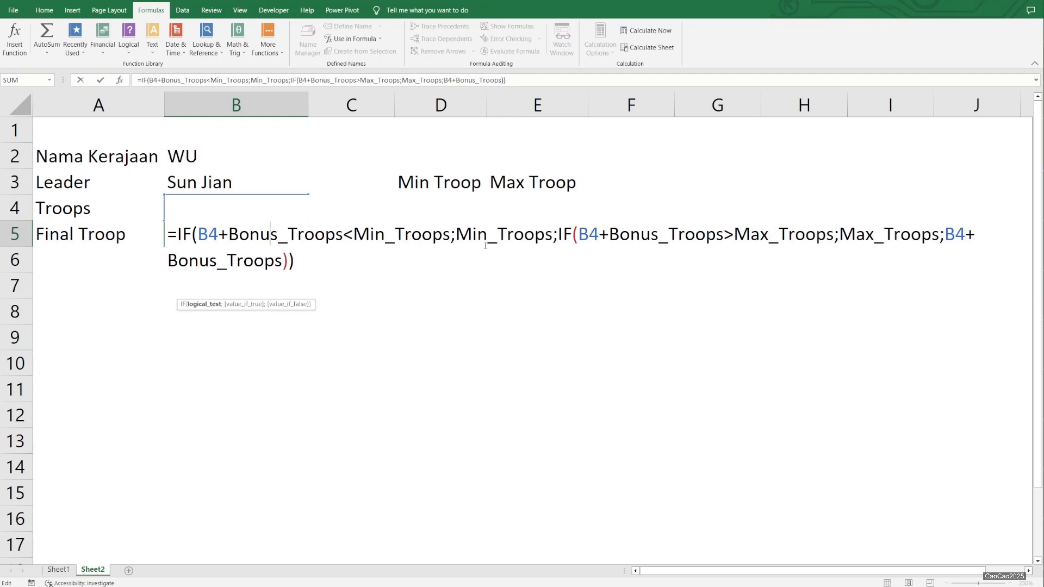
key(Escape)
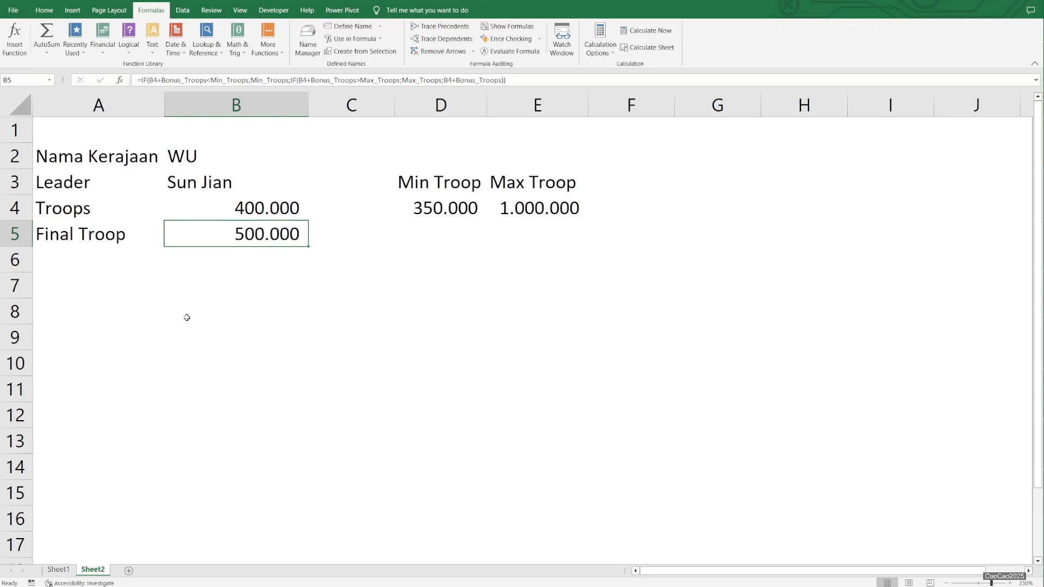
click(59, 570)
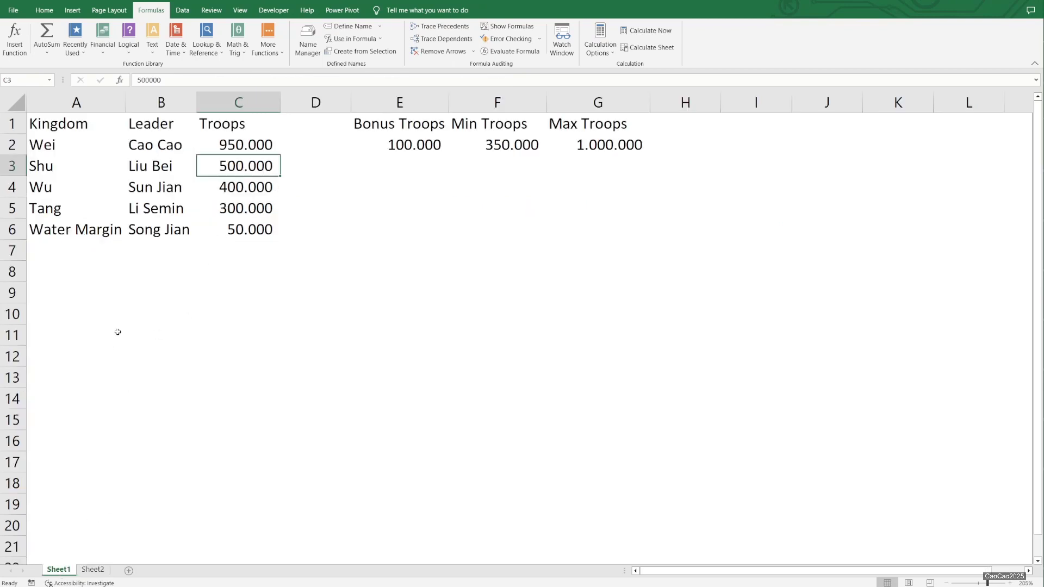
click(91, 570)
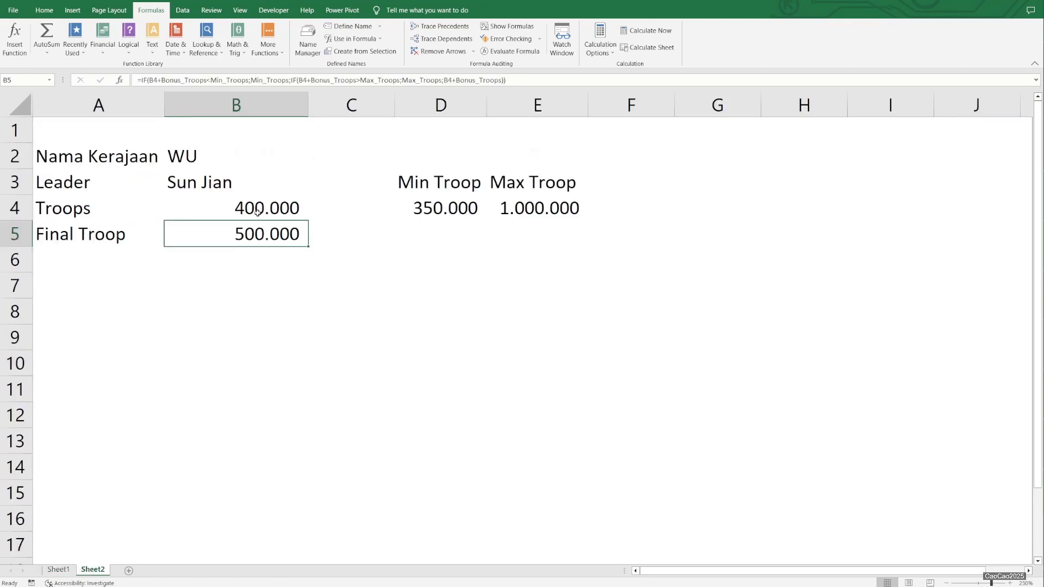
- On Sheet1, add the kingdom Ming in row 7 with leader Zhang Wu Ji and 400000 troops
click(58, 570)
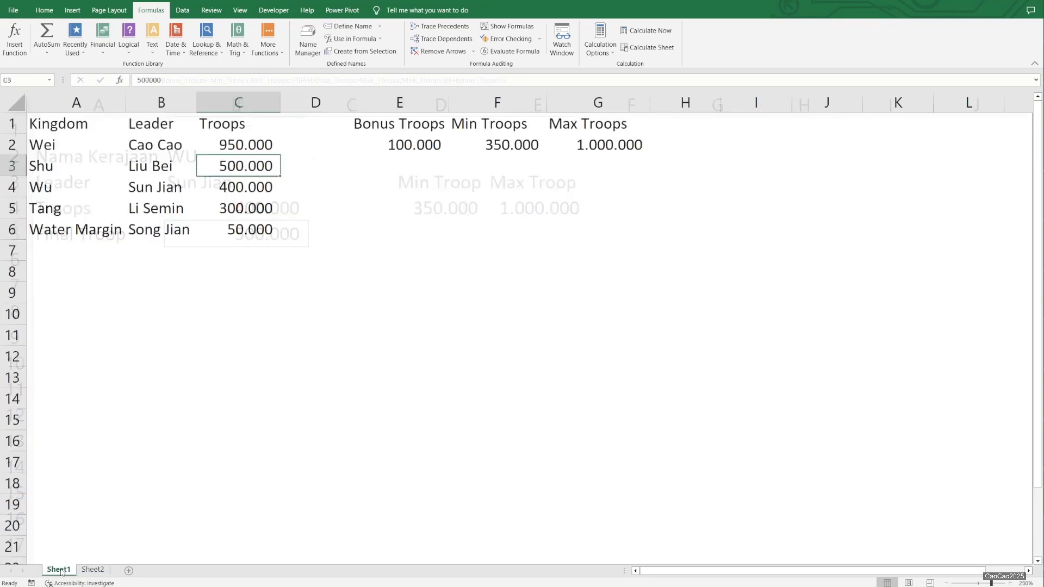
click(70, 243)
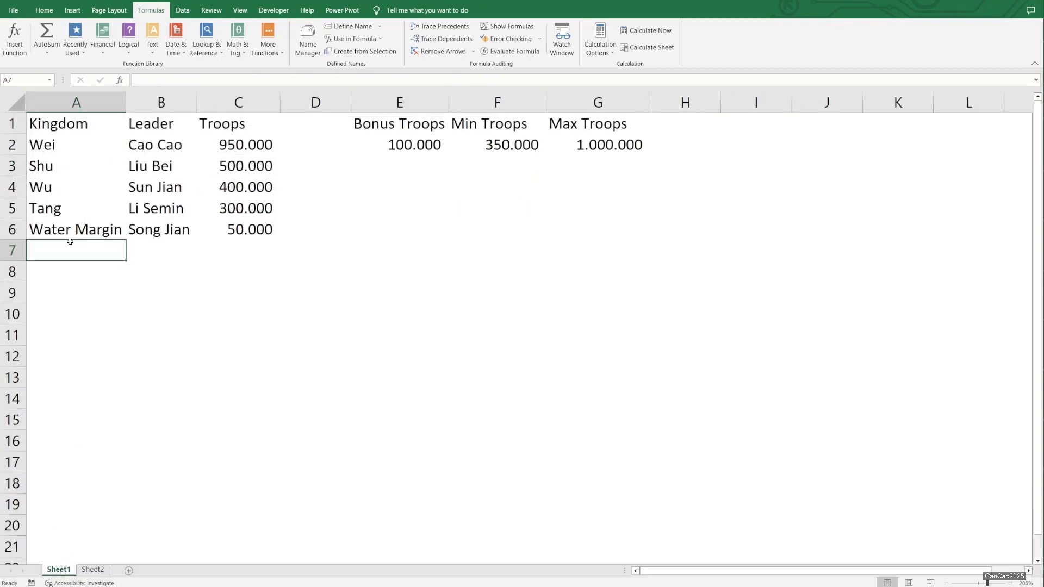
text(Ming)
key(Return)
key(Up)
key(Right)
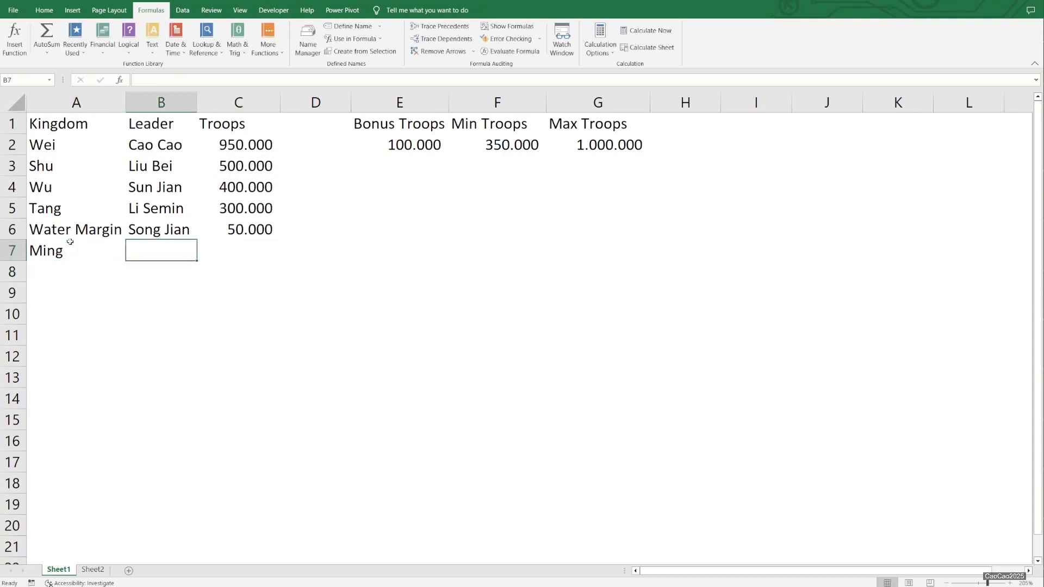
text(Zhang Wu Ji)
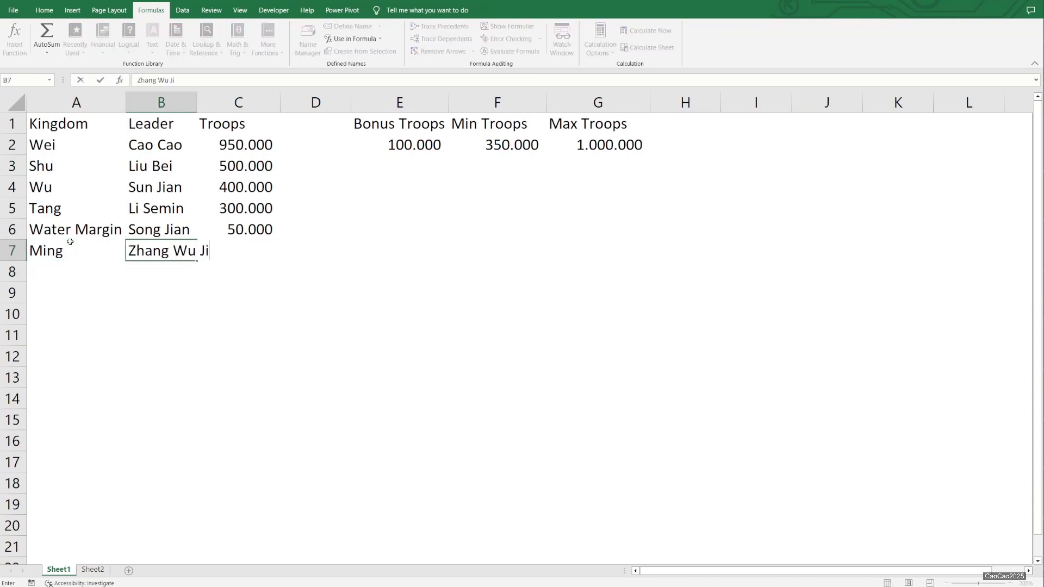
key(Return)
key(Up)
key(Right)
text(400000)
key(Return)
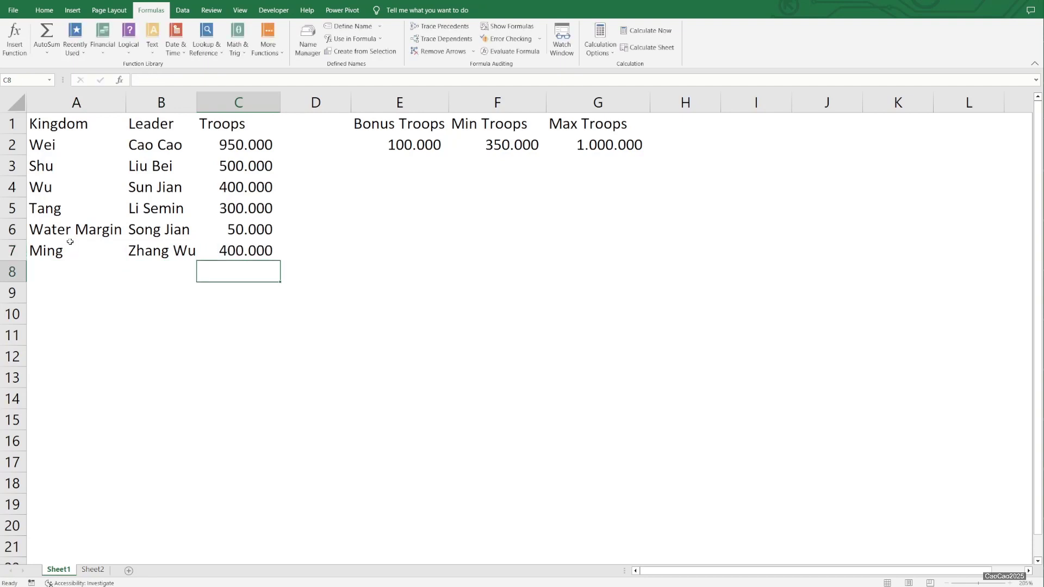
key(Up)
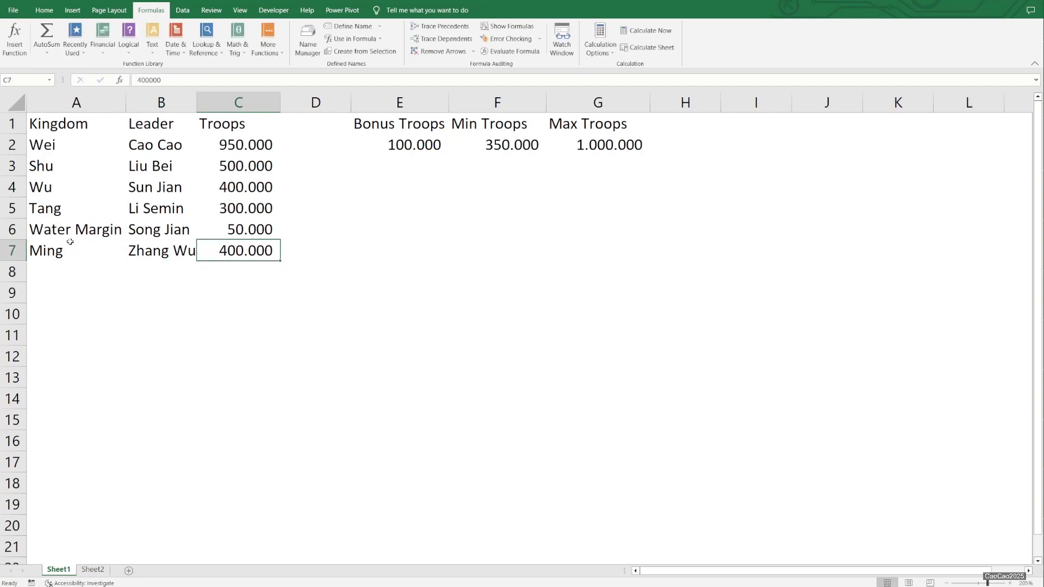
- On Sheet2, check the lookup formulas in B3 and B4 and set the kingdom name in B2 to Ming
click(92, 570)
click(229, 176)
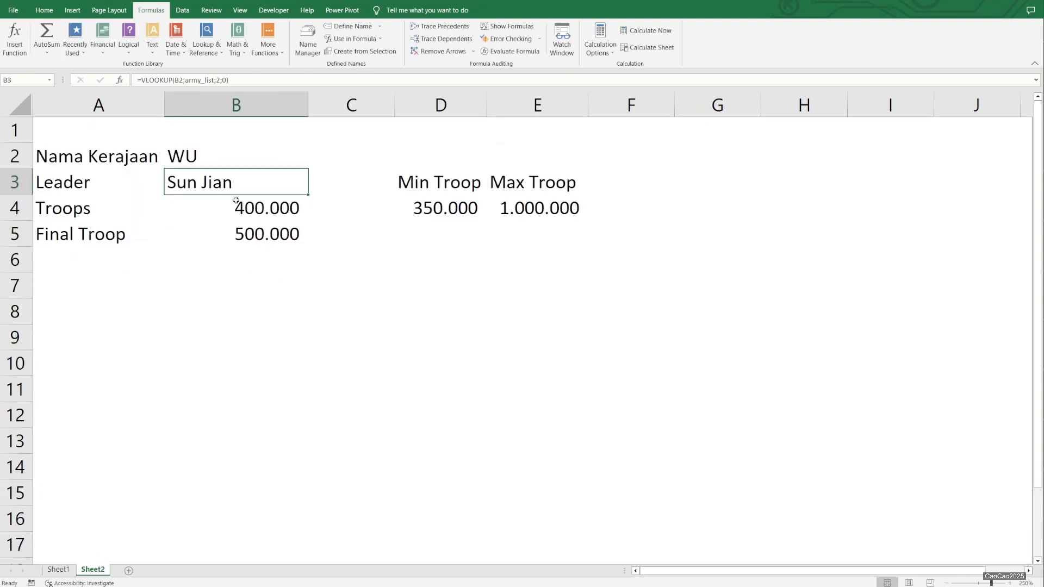
click(237, 202)
click(213, 180)
click(231, 204)
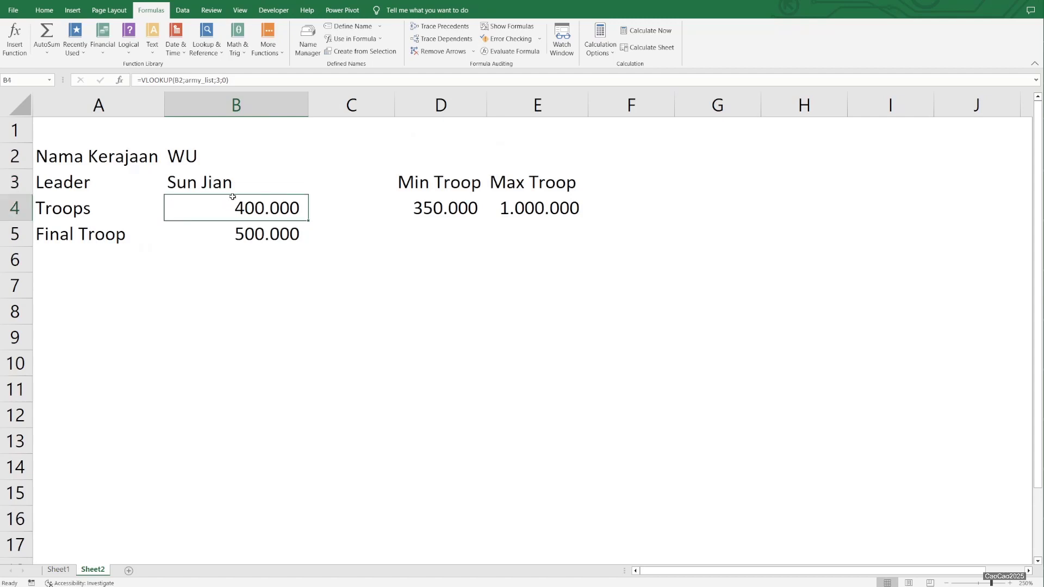
click(192, 157)
text(Ming)
key(Return)
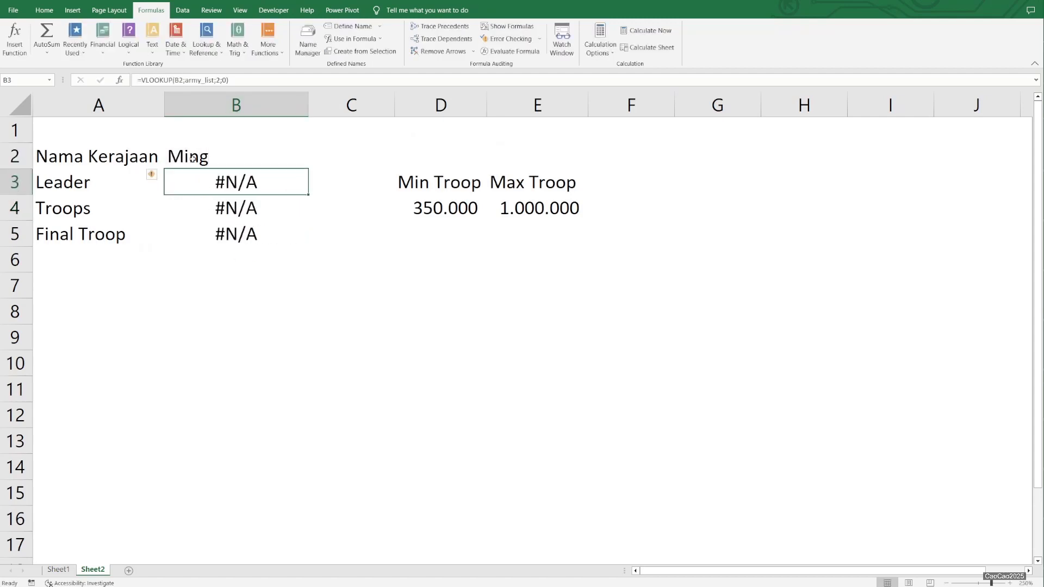
- Extend the named range army_list to =Sheet1!$A$1:$C$7 so that it includes the Ming row
click(193, 150)
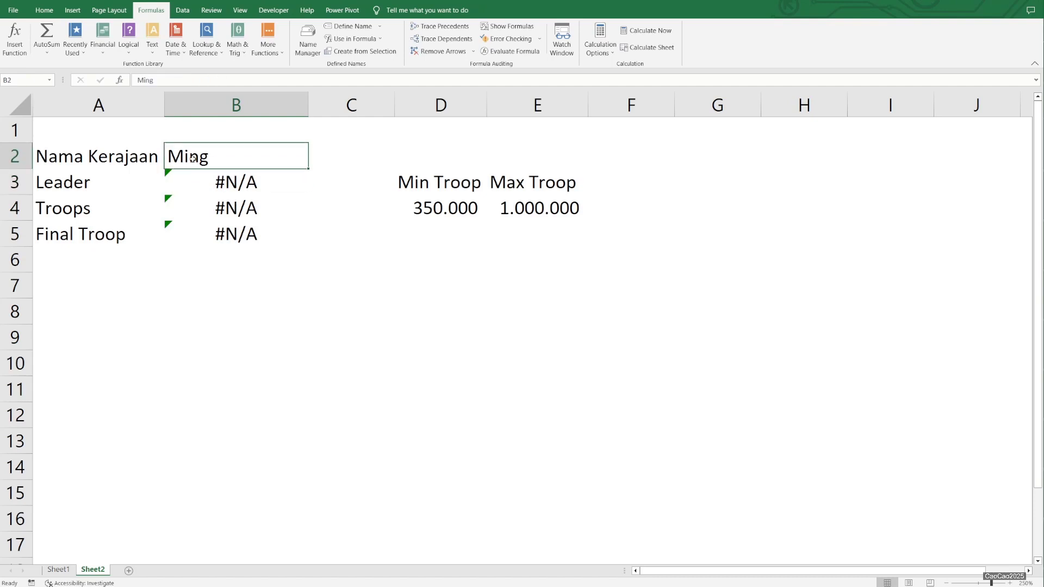
click(308, 46)
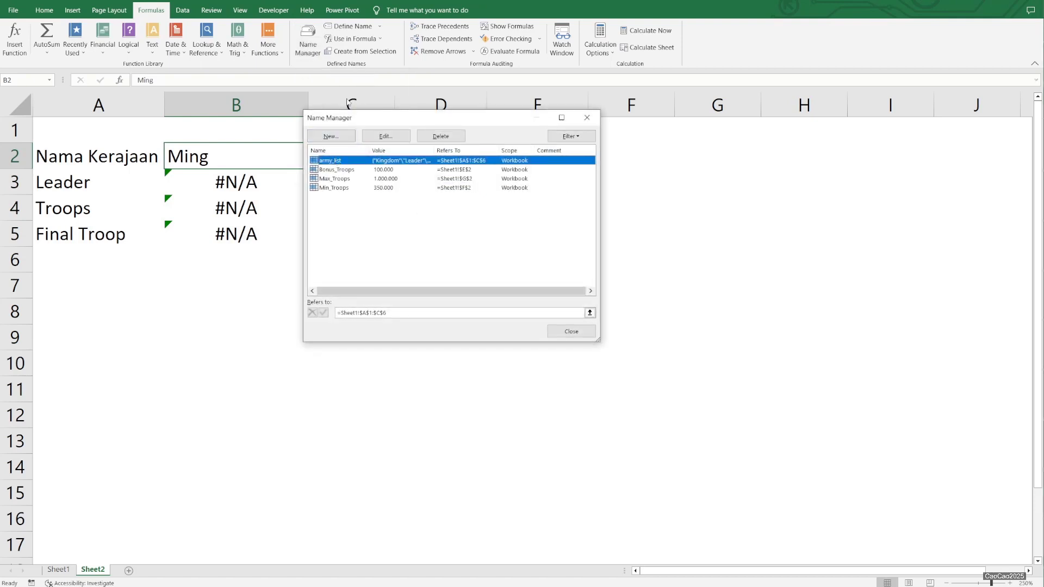
click(424, 312)
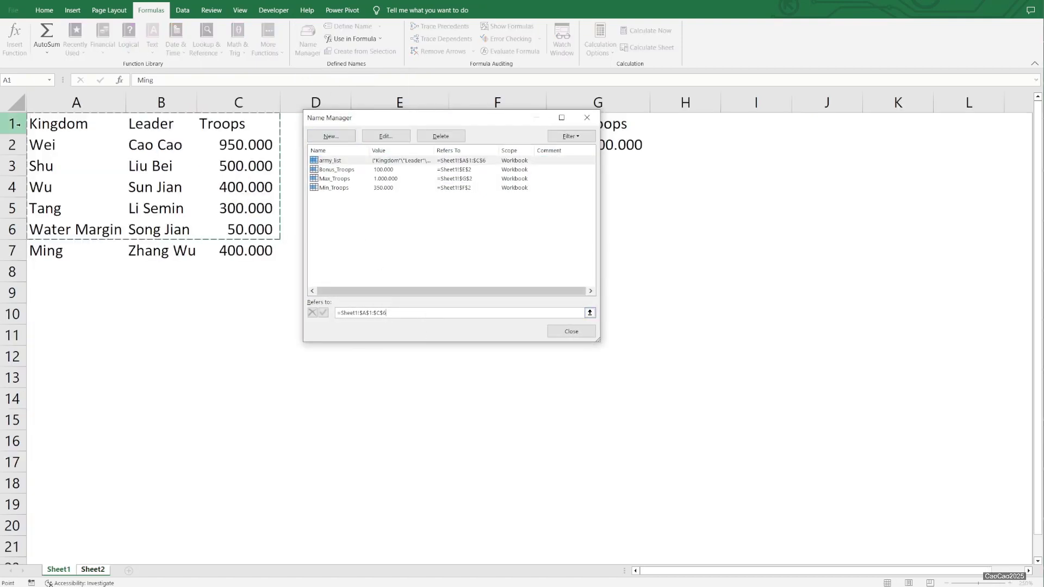
drag(49, 121, 272, 253)
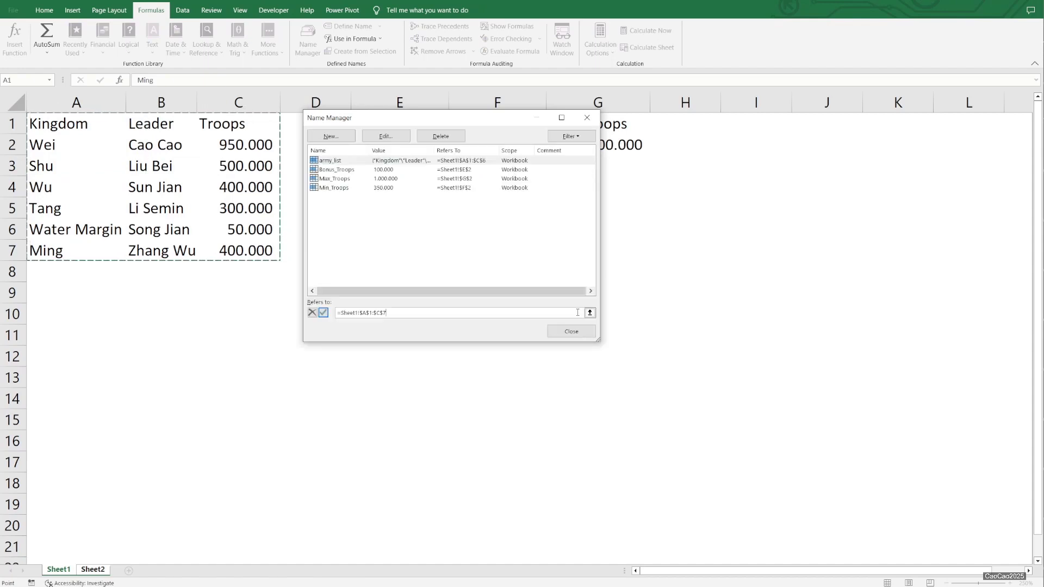
click(324, 314)
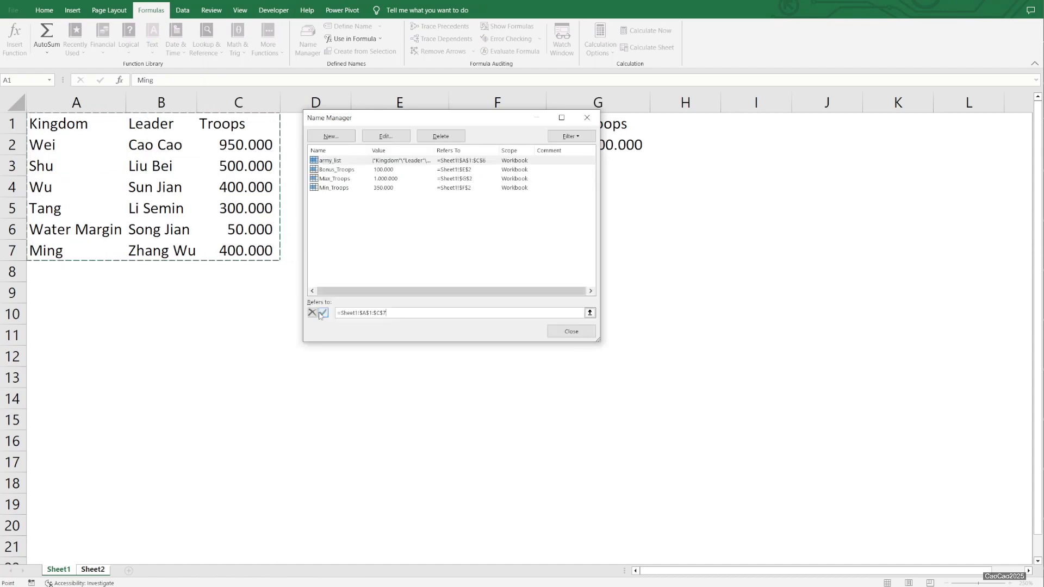
click(569, 328)
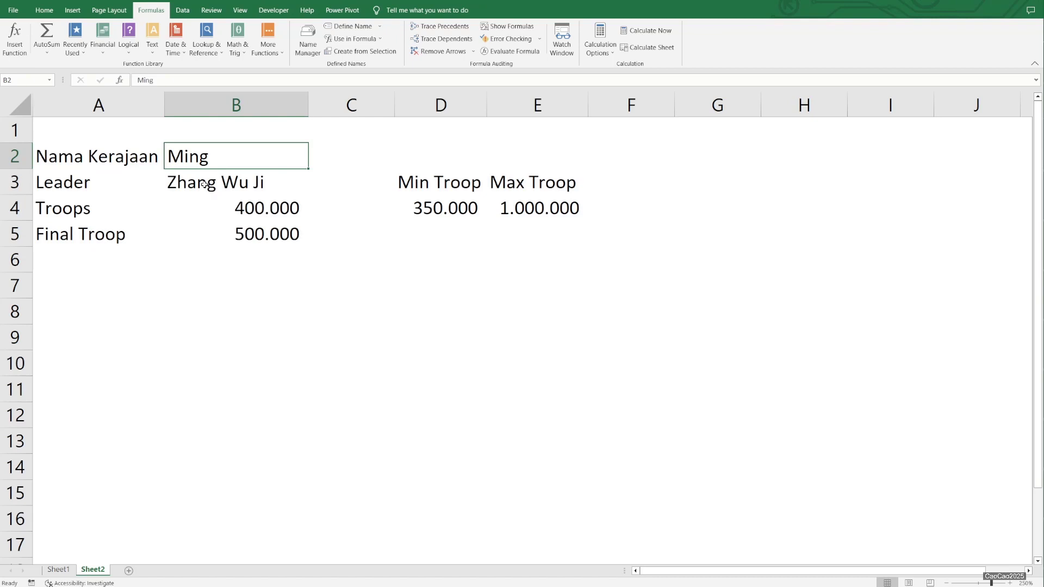
- Compare the Ming lookup results on Sheet2 with the Ming row in the Sheet1 kingdom table
click(58, 570)
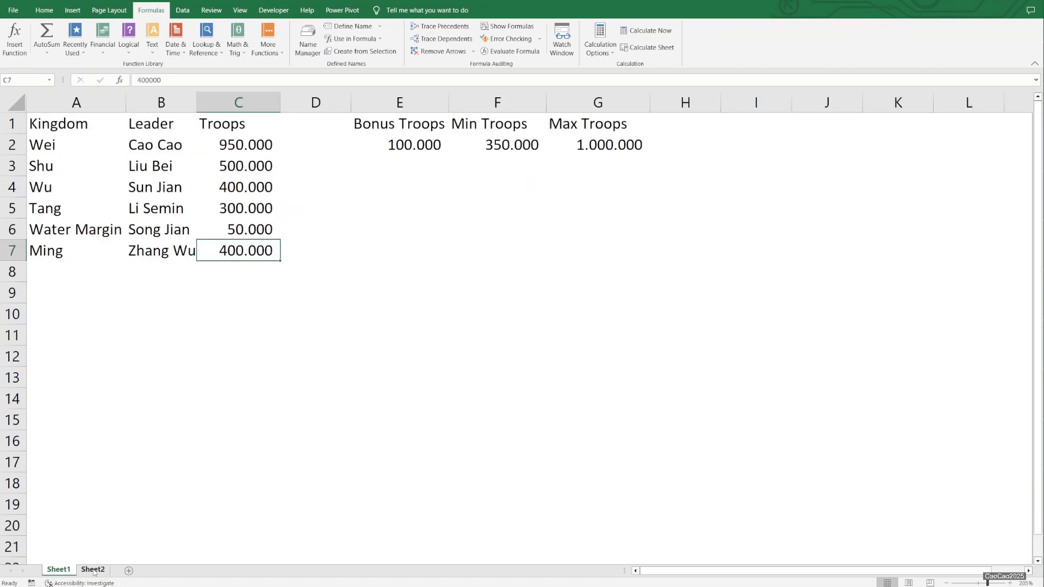
click(93, 569)
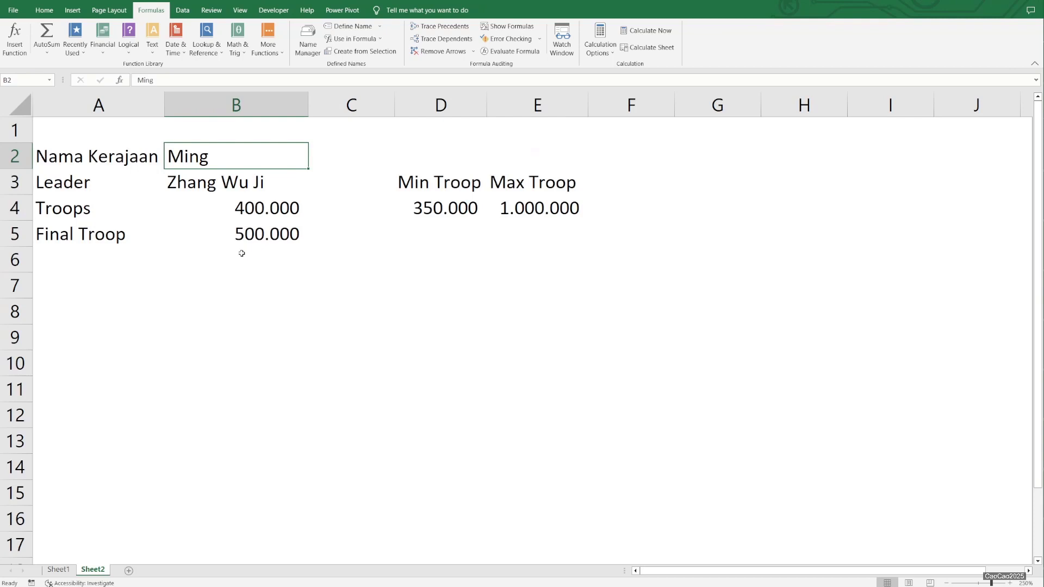
click(252, 179)
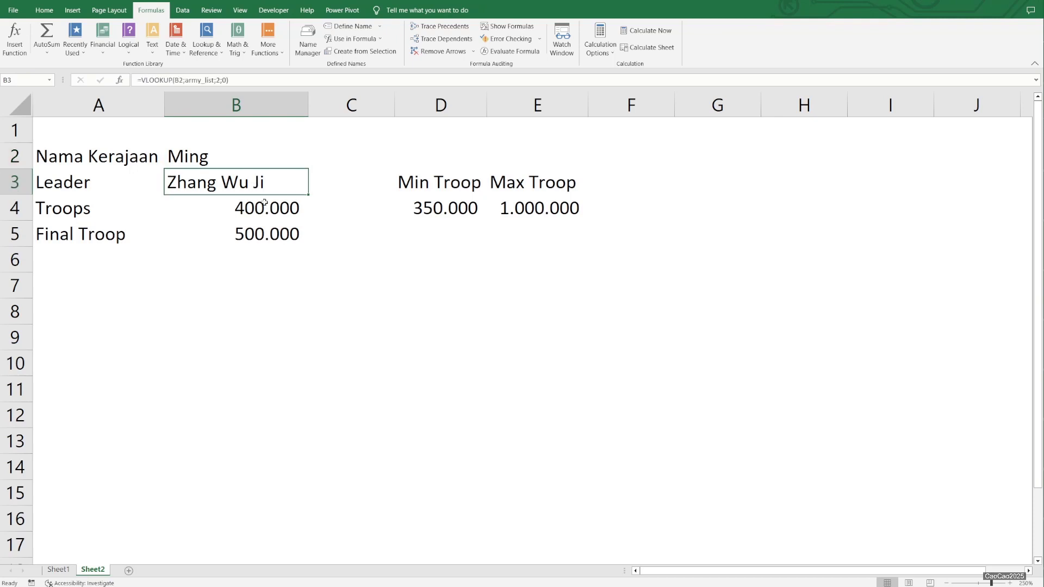
click(63, 572)
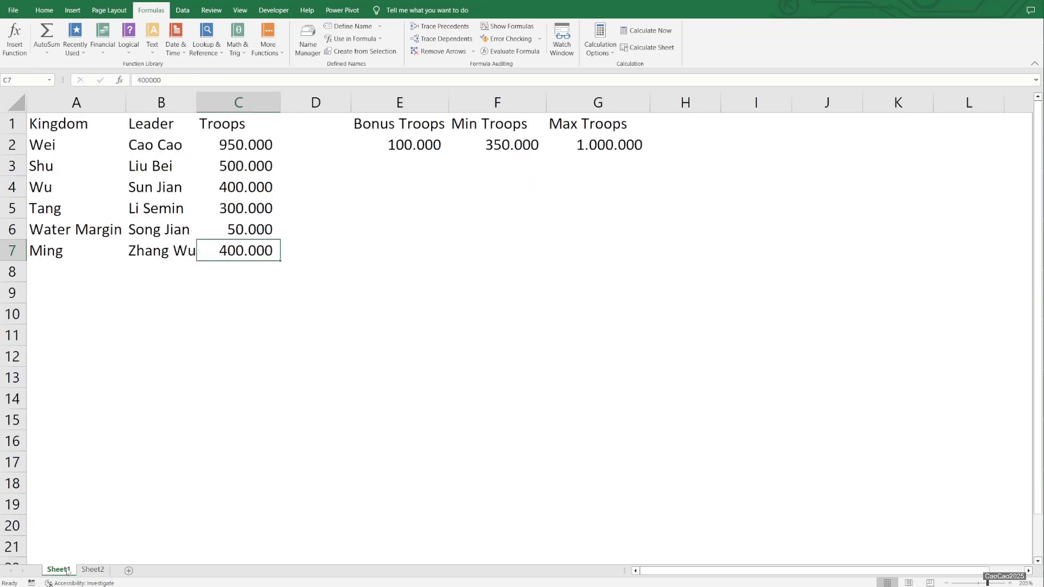
click(100, 571)
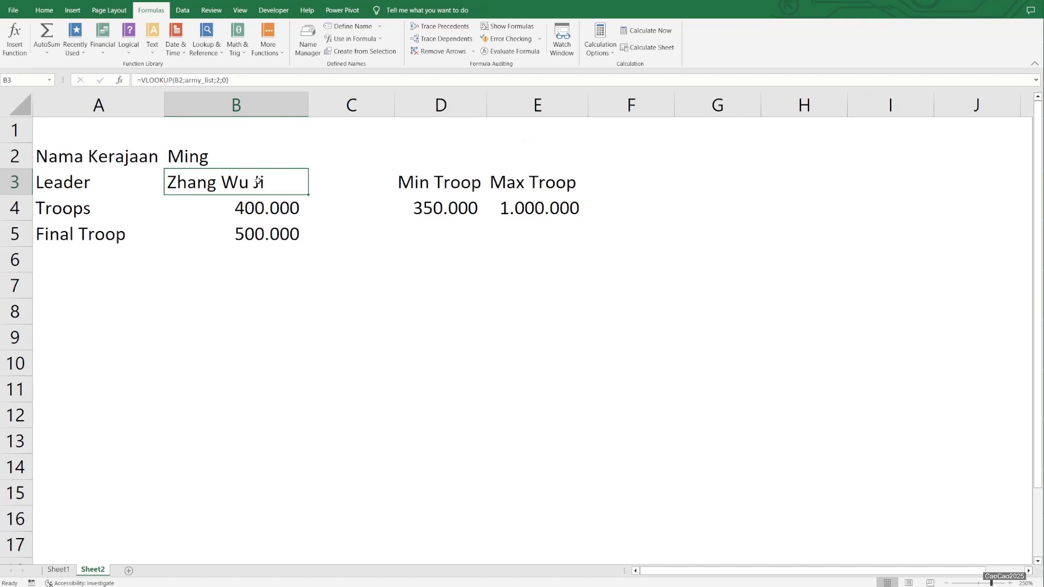
- Set the kingdom name in B2 on Sheet2 to Wei and check the Final Troop formula in B5
key(Up)
text(W)
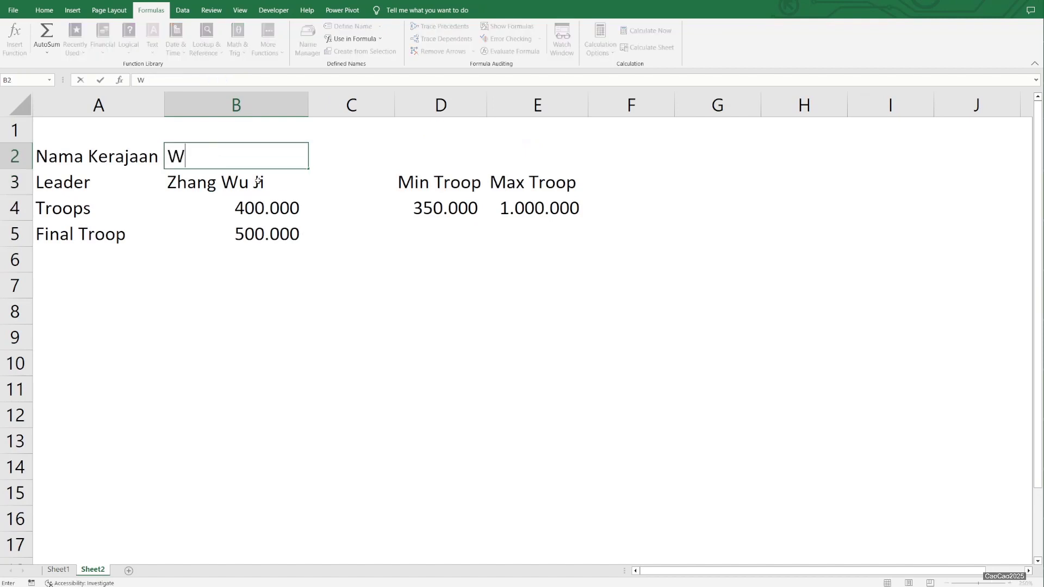
text(ei)
key(Return)
key(Down)
key(Down)
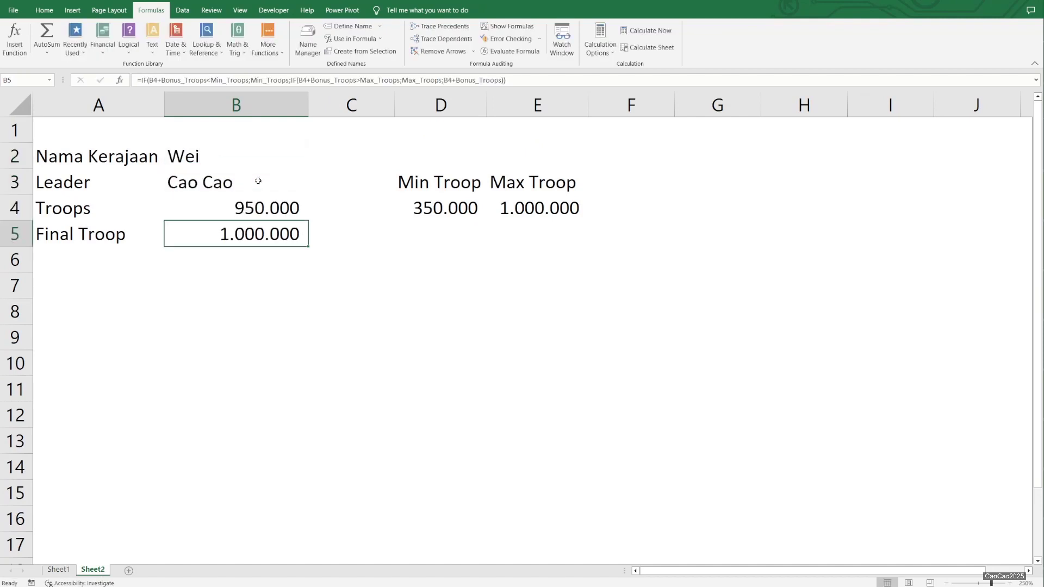
- Set the kingdom name in B2 to Water Margin and check the Final Troop result in B5
key(Up)
key(Up)
key(Up)
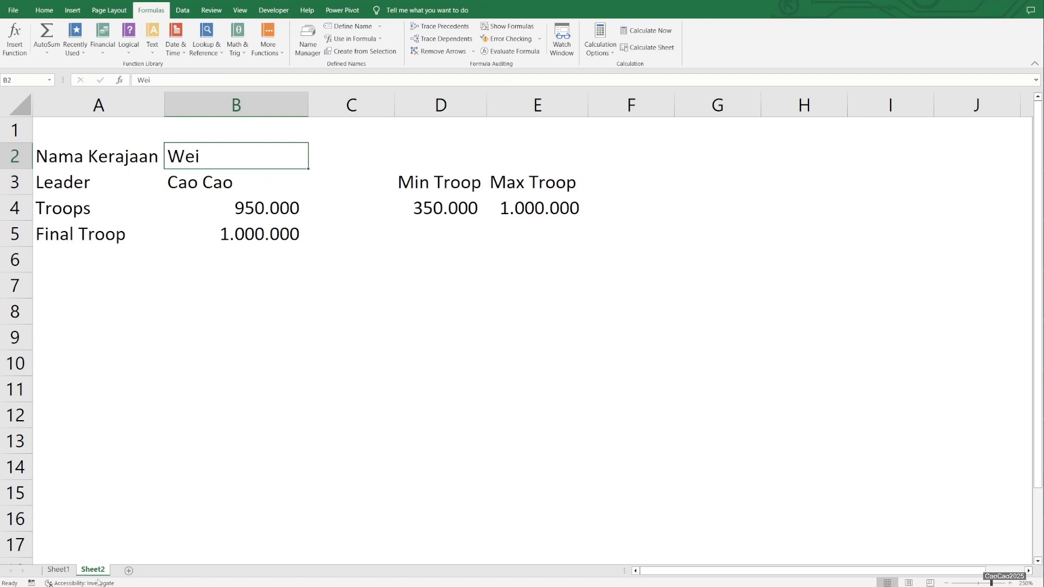
text(Ws)
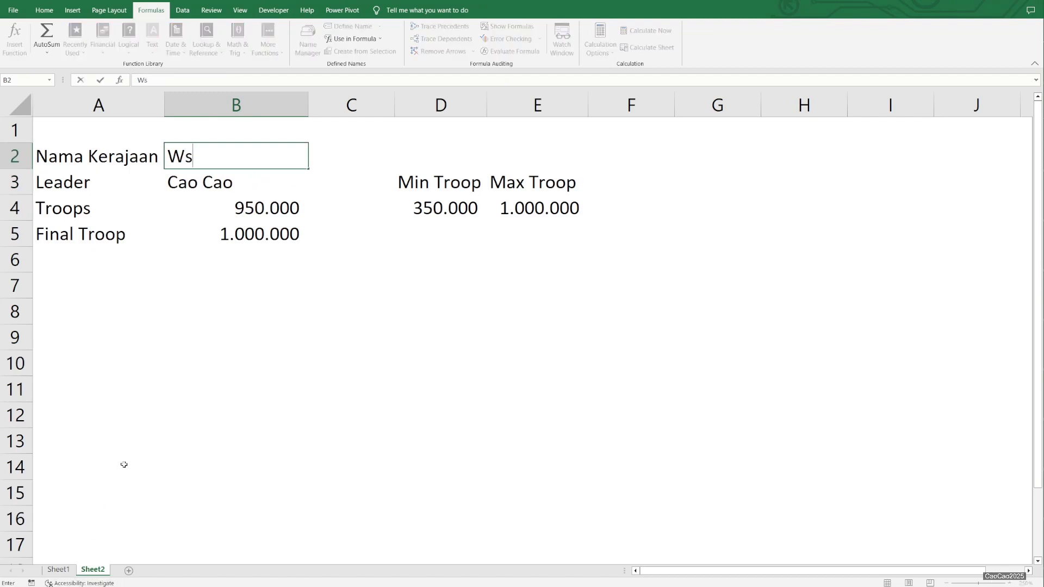
key(BackSpace)
text(ater Margin)
key(Return)
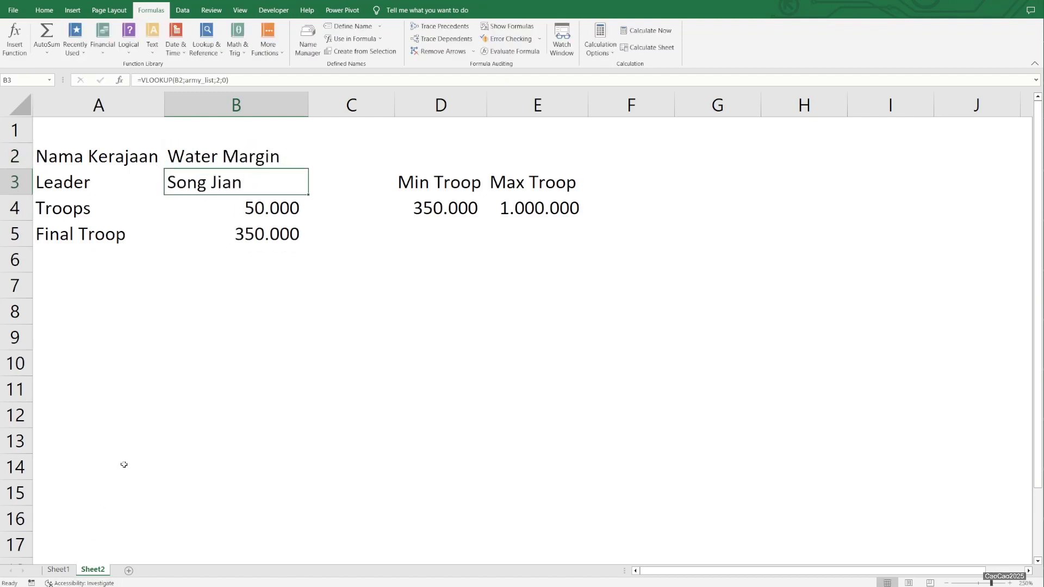
key(Down)
key(Down)
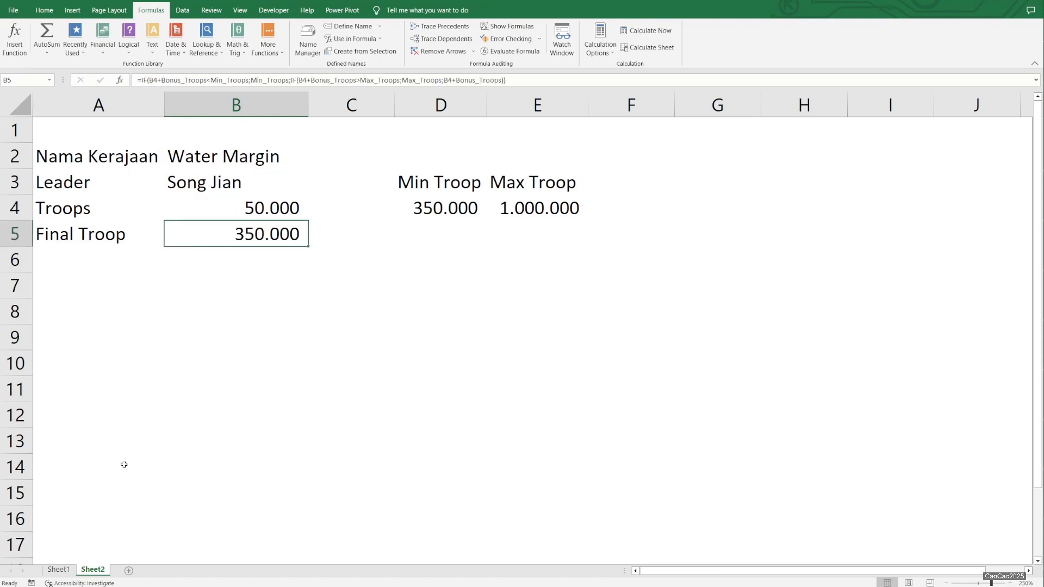
- Set the kingdom name in B2 to Shu and check the Final Troop result in B5
click(226, 154)
text(Shu)
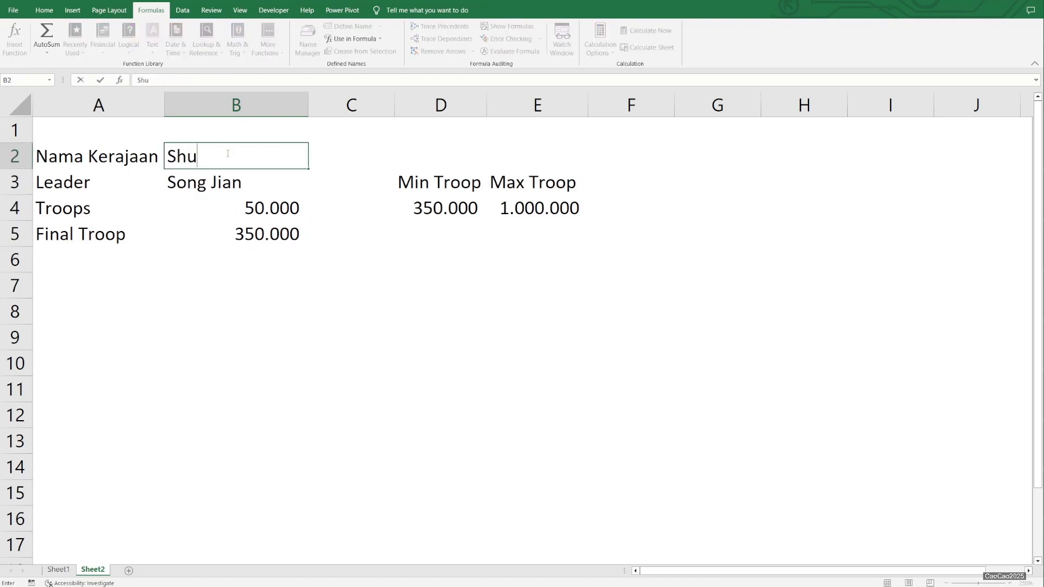
key(Return)
key(Down)
key(Down)
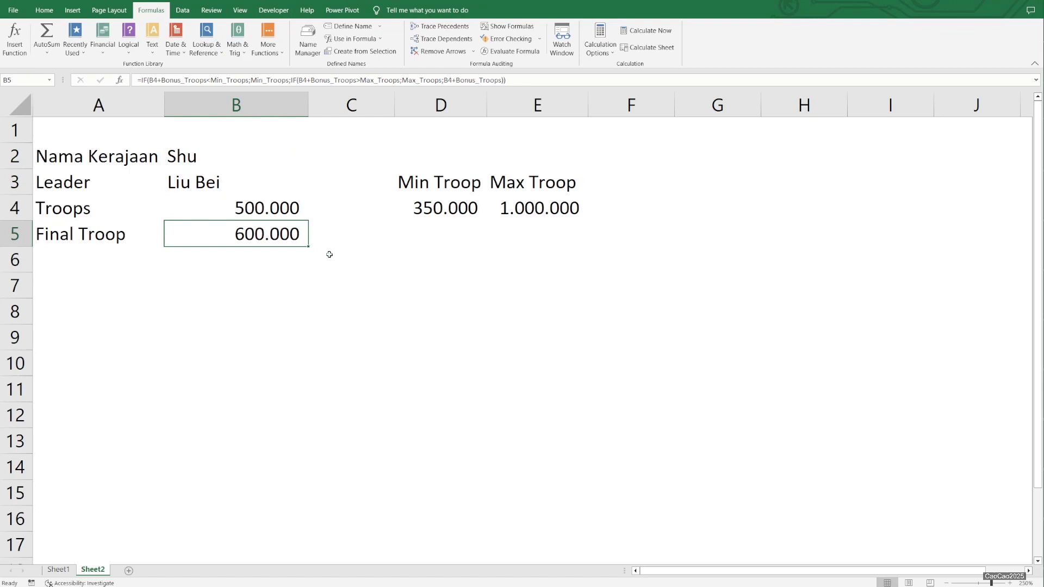